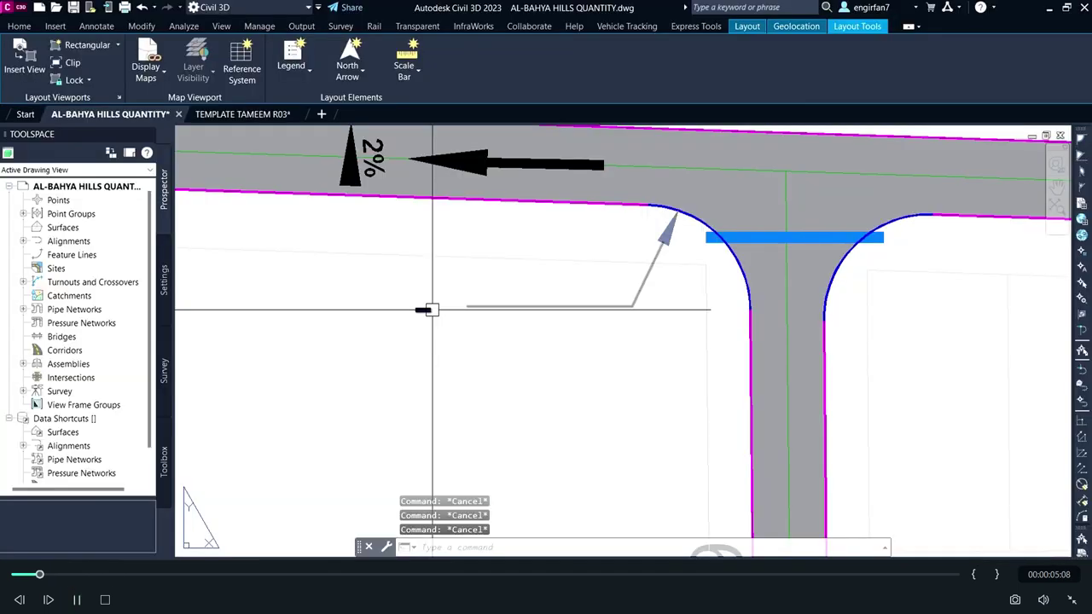
Replace the RD-18 junction leader's text with 'UPSTAND CURB STONE'
double_click(431, 309)
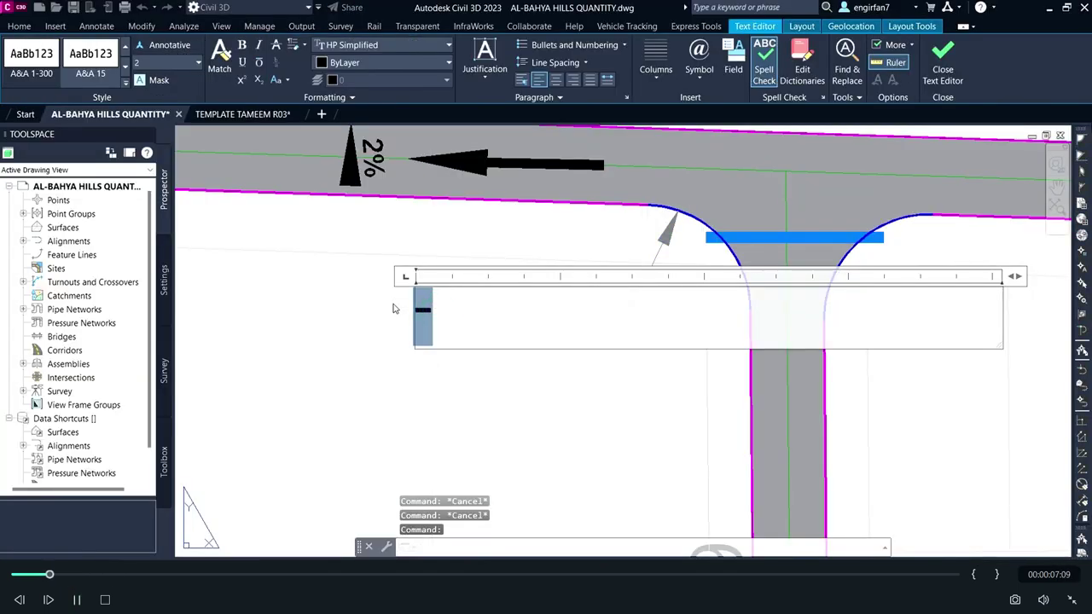
type("u")
key("BackSpace")
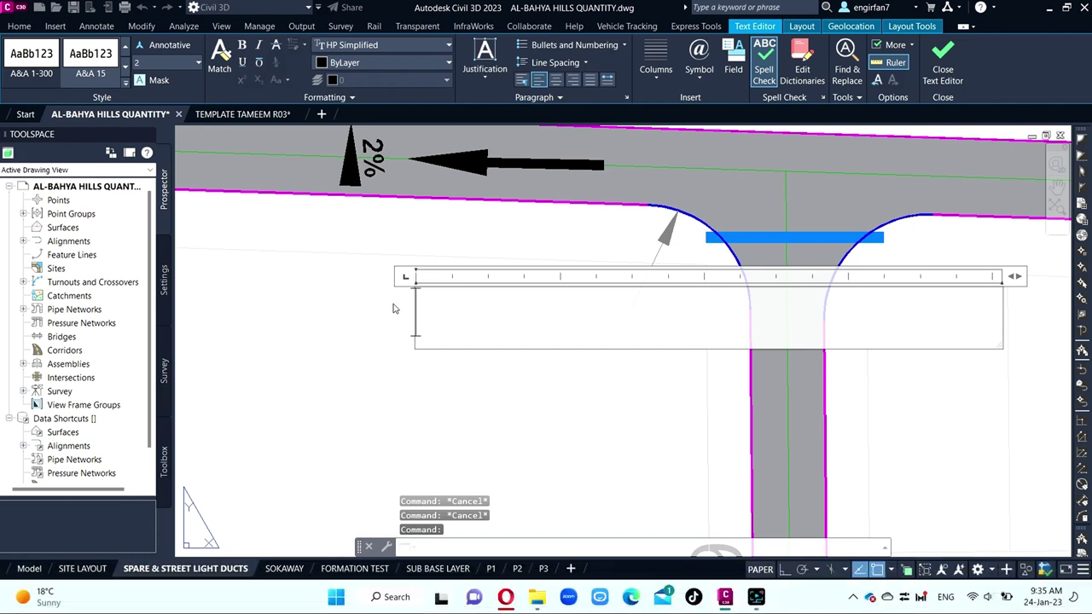
type("UP")
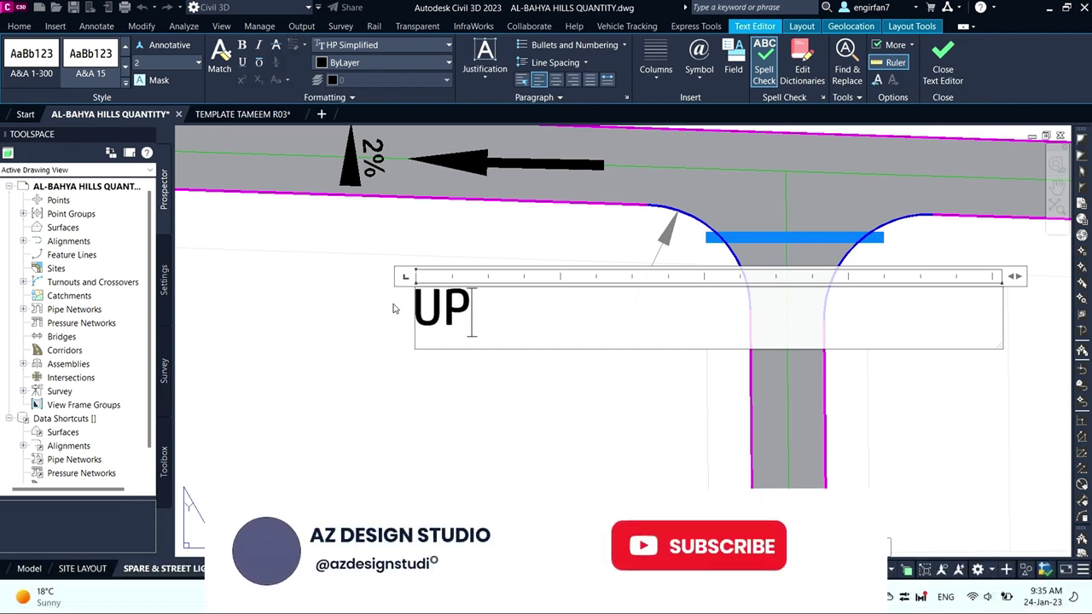
type("STAND ")
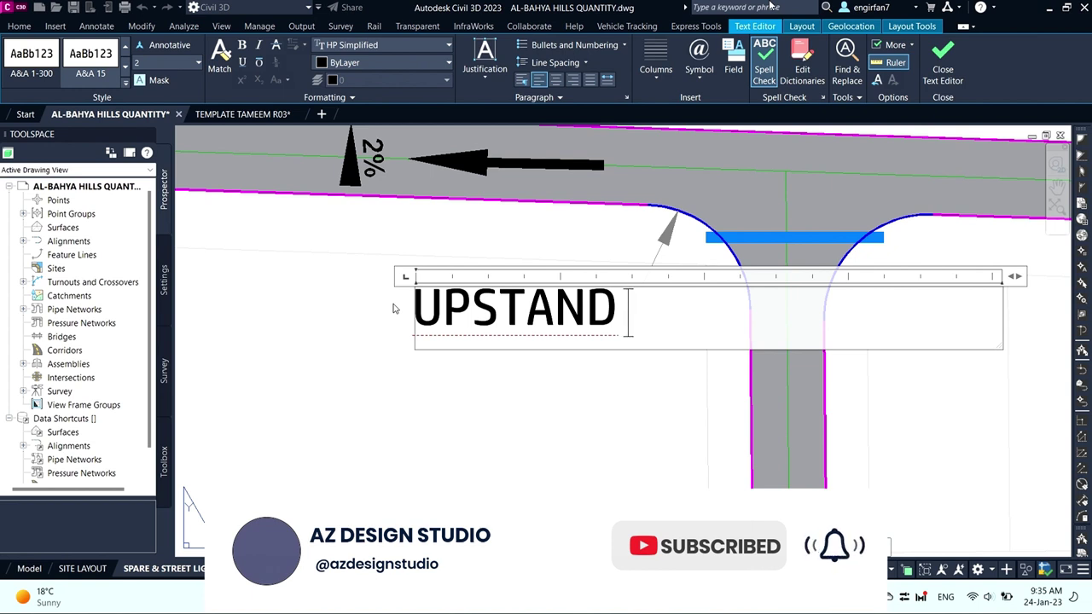
type("CURB STONE")
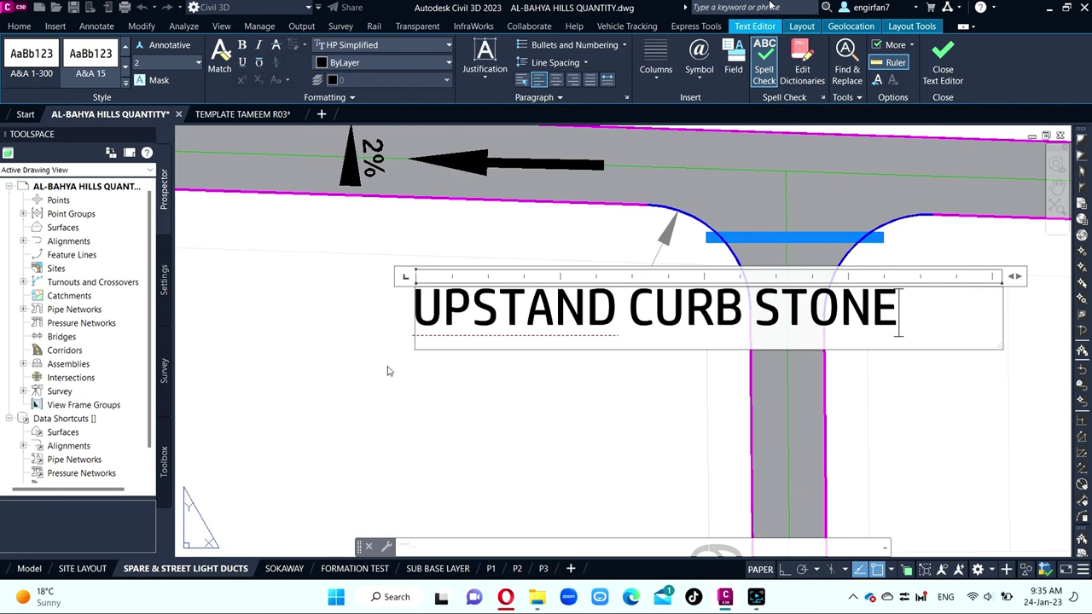
key("Escape")
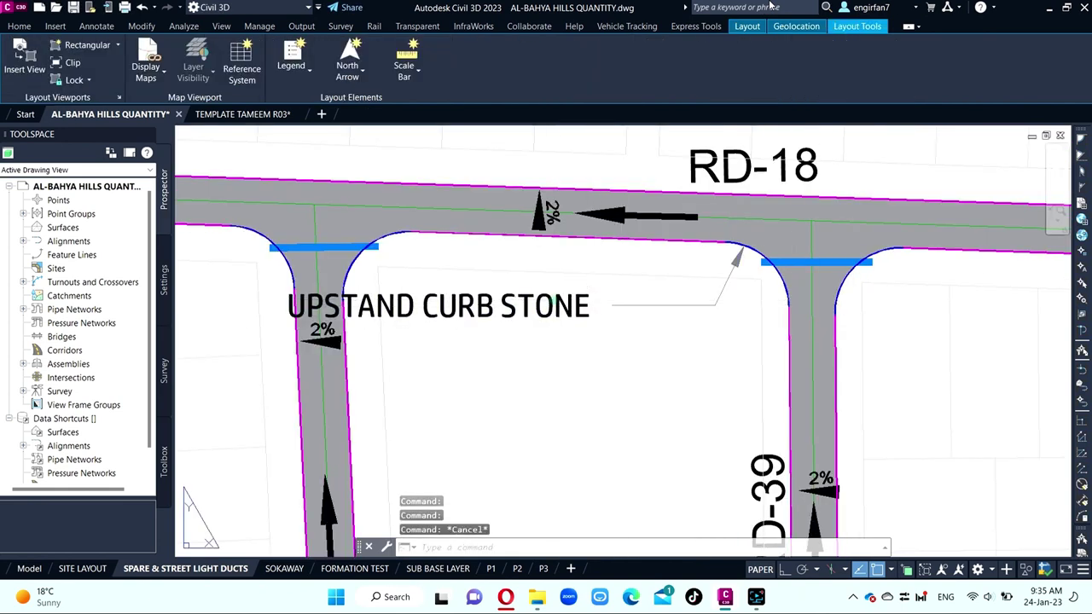
Lower the UPSTAND CURB STONE leader's text height in the Properties palette (CH)
left_click(580, 305)
left_click(653, 299)
scroll(657, 303, "up", 4)
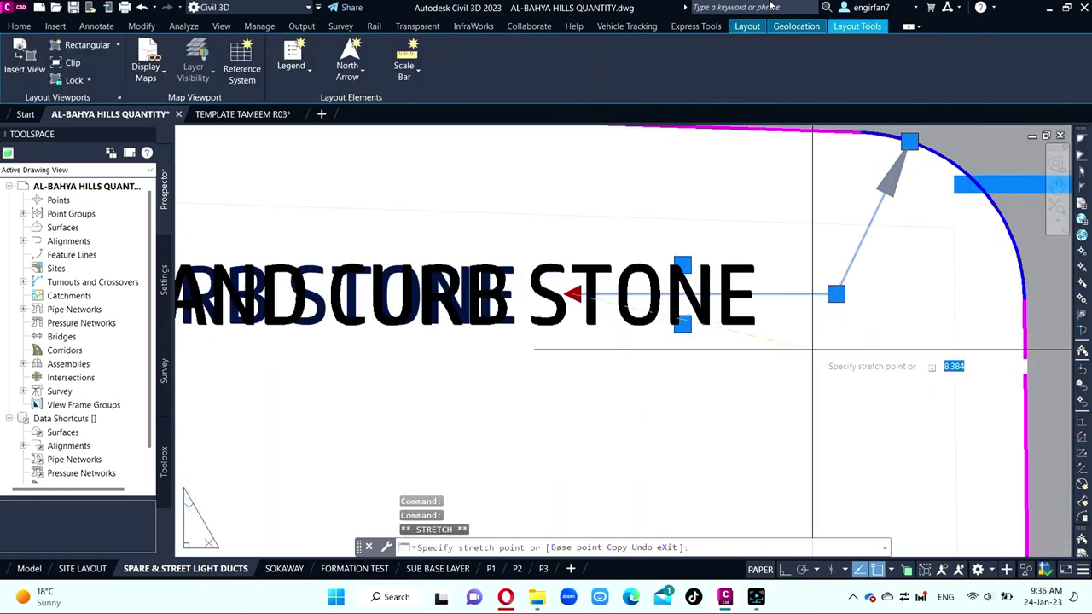
key("Escape")
scroll(812, 349, "down", 2)
scroll(589, 320, "down", 3)
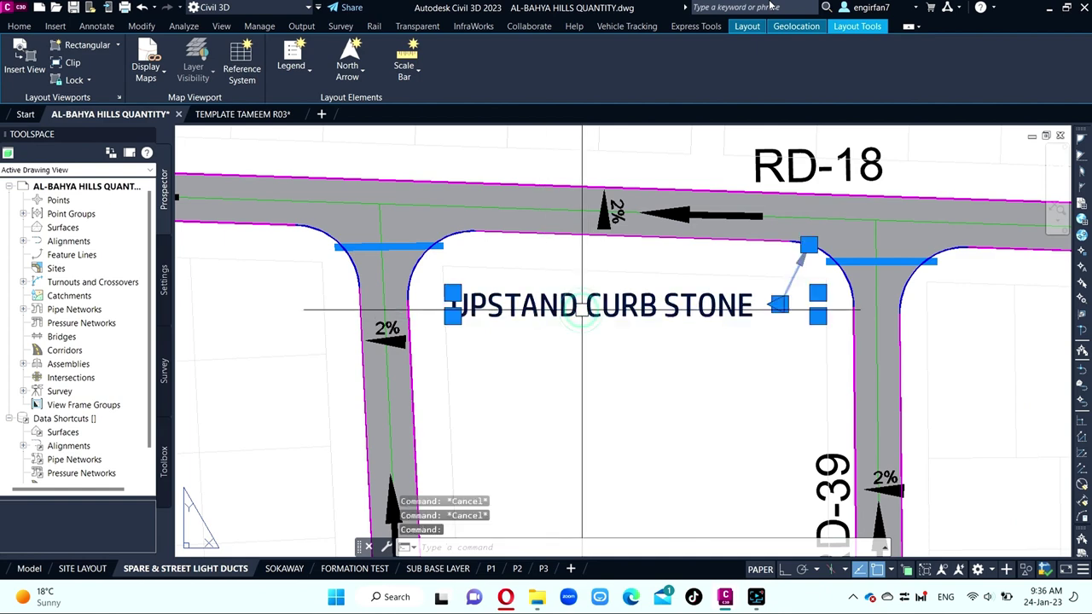
type("ch")
key("Return")
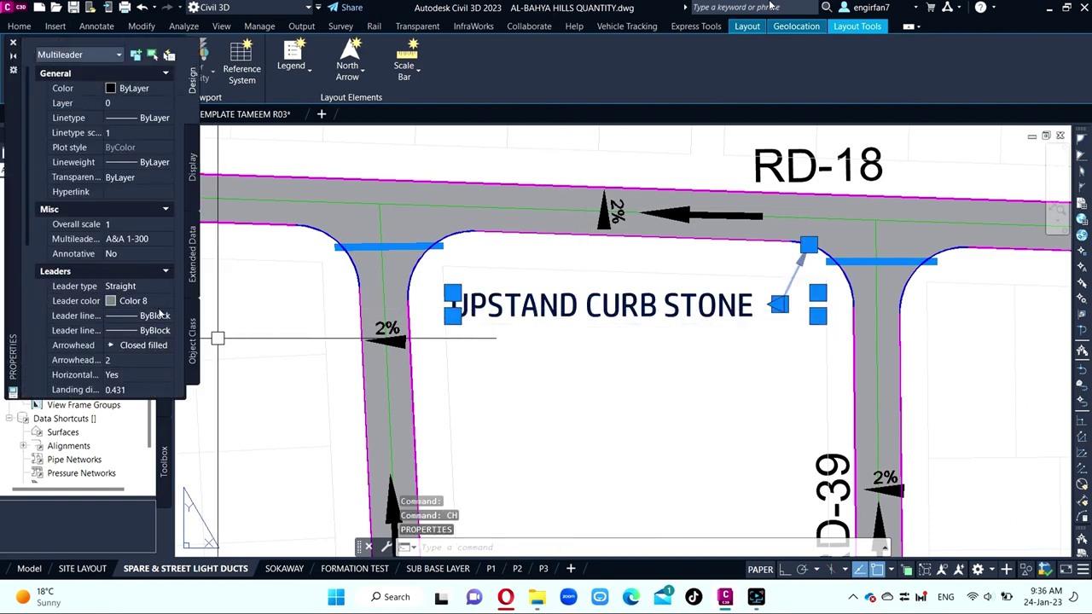
scroll(133, 358, "down", 3)
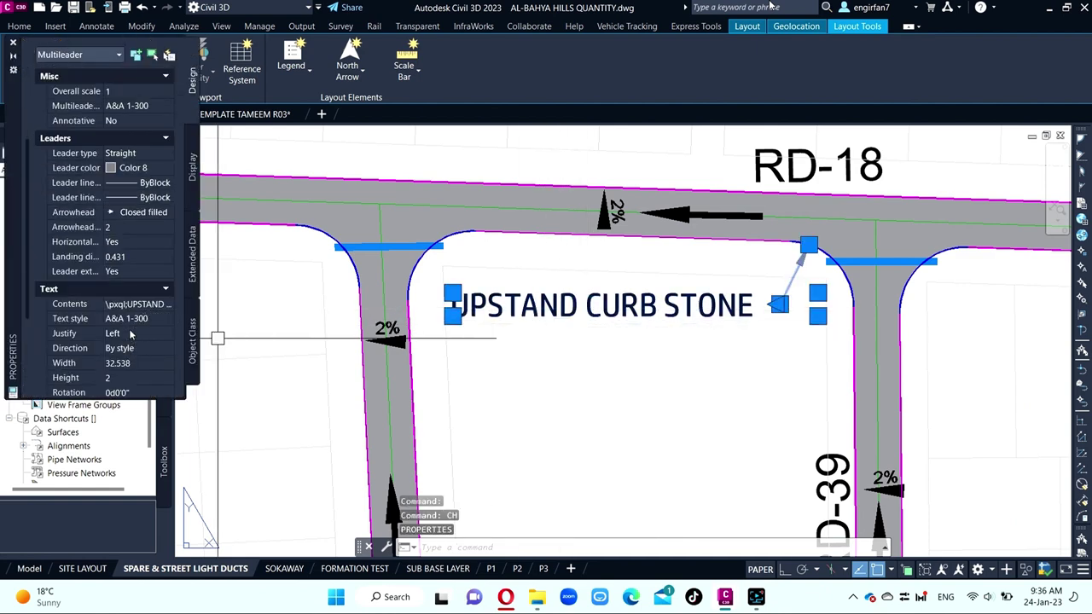
scroll(131, 335, "down", 3)
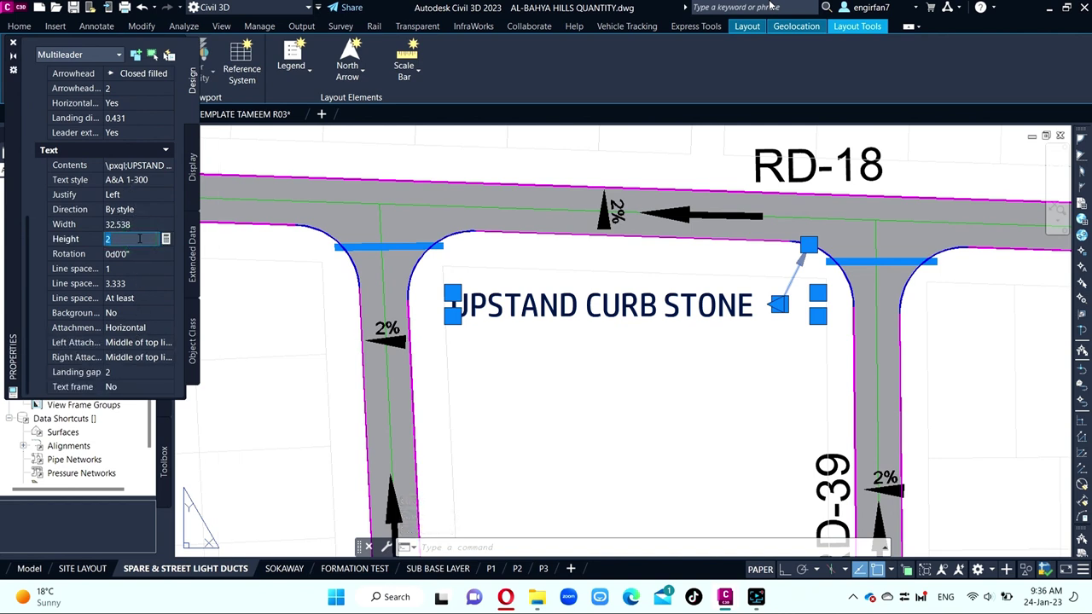
type("1")
key("Return")
key("Escape")
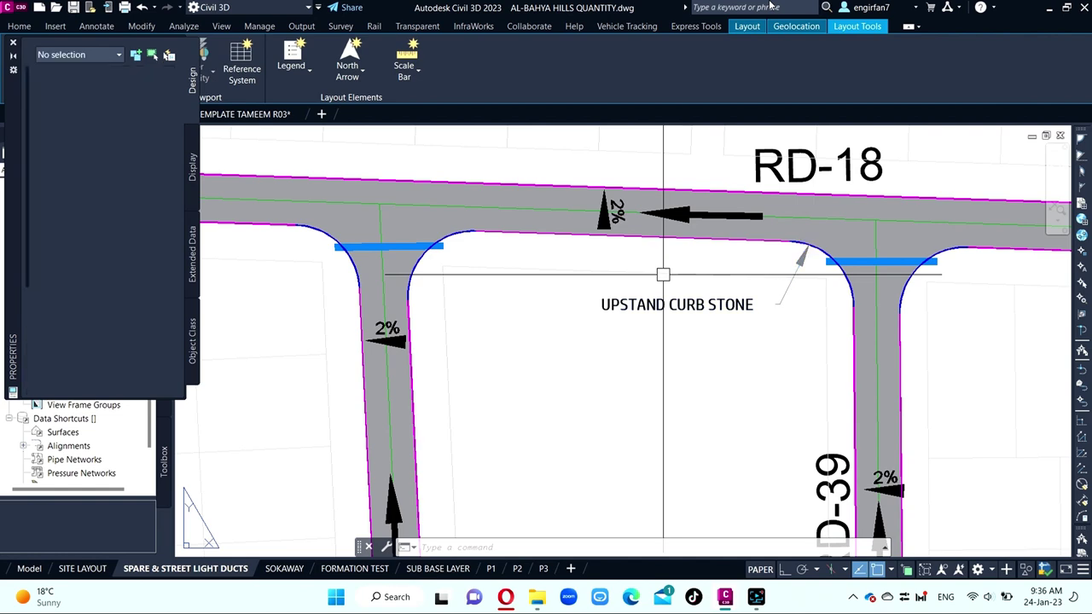
scroll(554, 335, "down", 2)
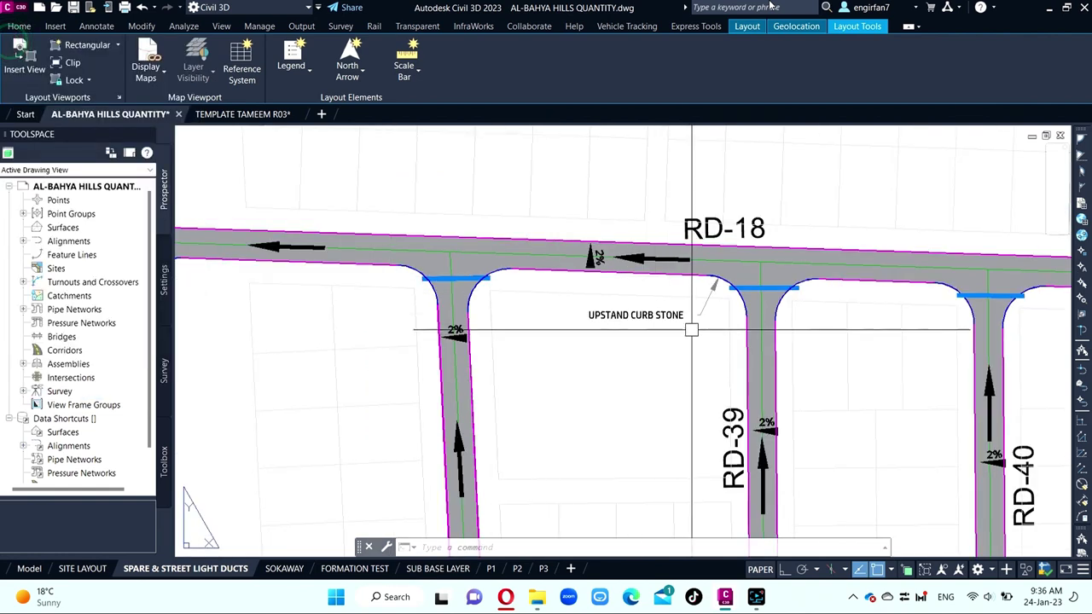
Copy the UPSTAND CURB STONE leader down beside the side road
scroll(692, 291, "up", 3)
scroll(598, 307, "down", 2)
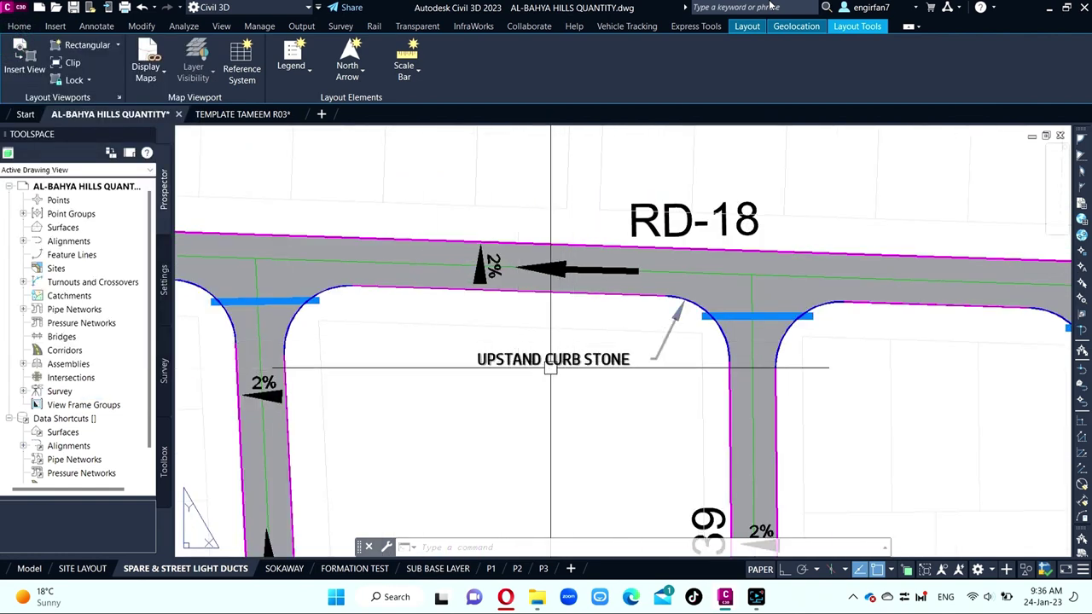
type("CO")
key("Return")
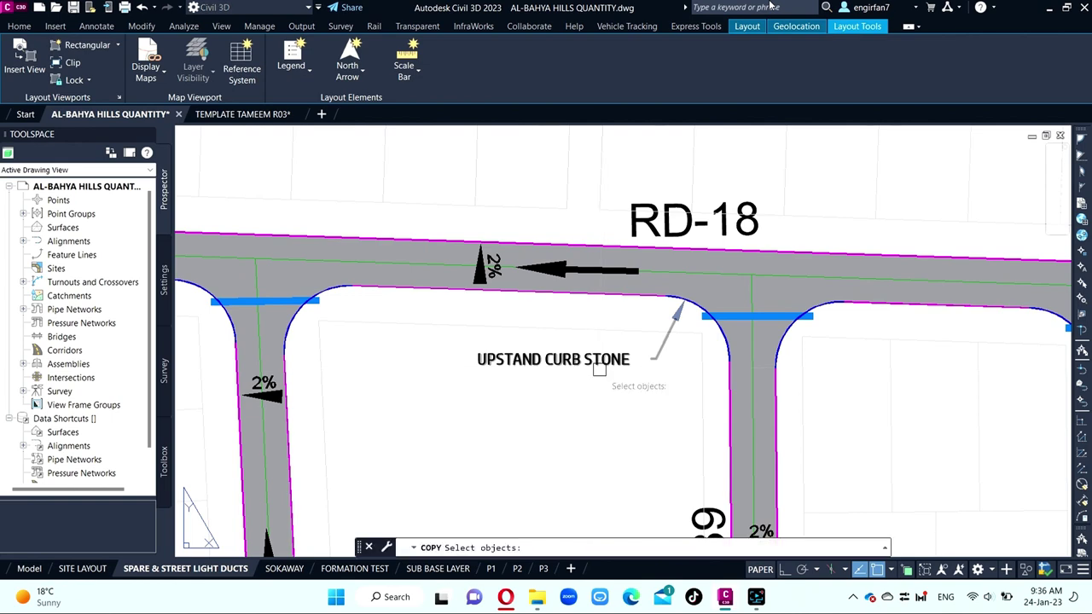
left_click(695, 305)
key("Return")
left_click(686, 300)
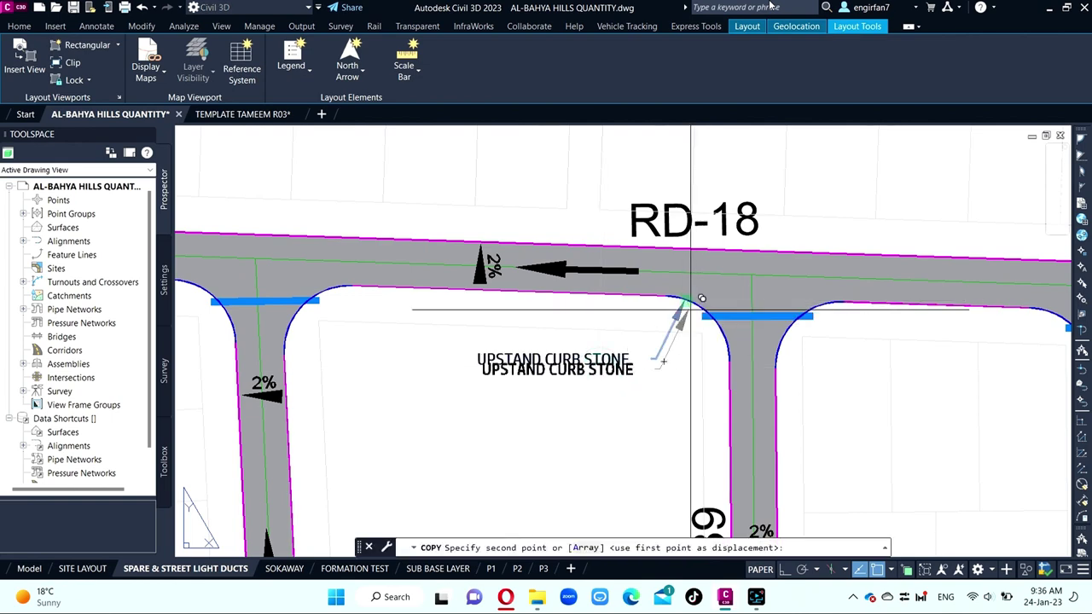
left_click(730, 415)
scroll(683, 390, "down", 2)
scroll(648, 390, "up", 4)
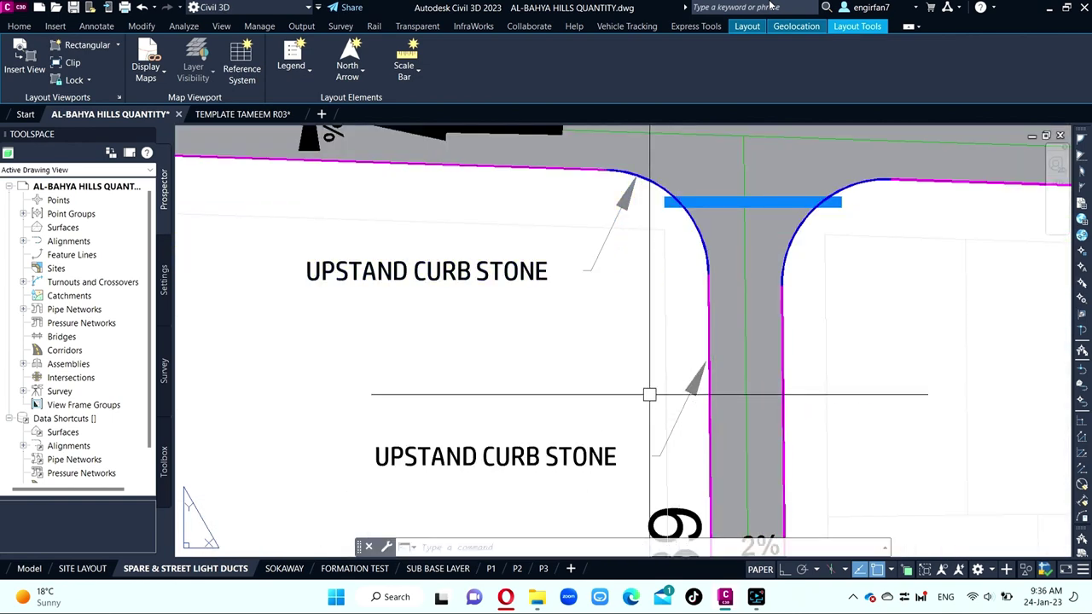
scroll(724, 371, "up", 4)
key("Escape")
Move the copy's arrowhead onto the side-road curb line and shift its text left
left_click(648, 348)
left_click(648, 348)
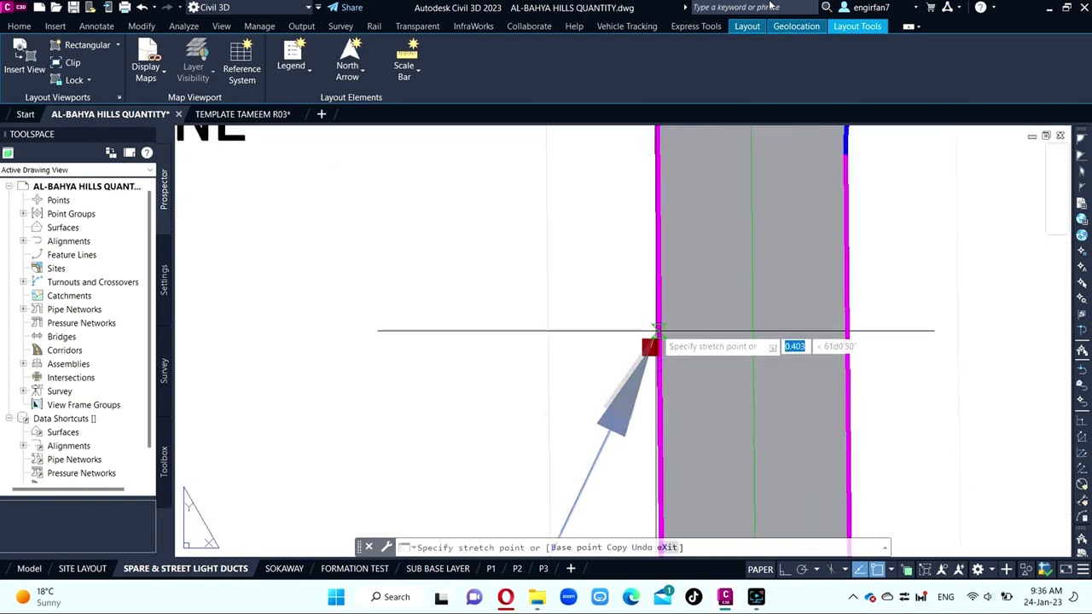
left_click(658, 326)
scroll(658, 327, "down", 4)
key("Escape")
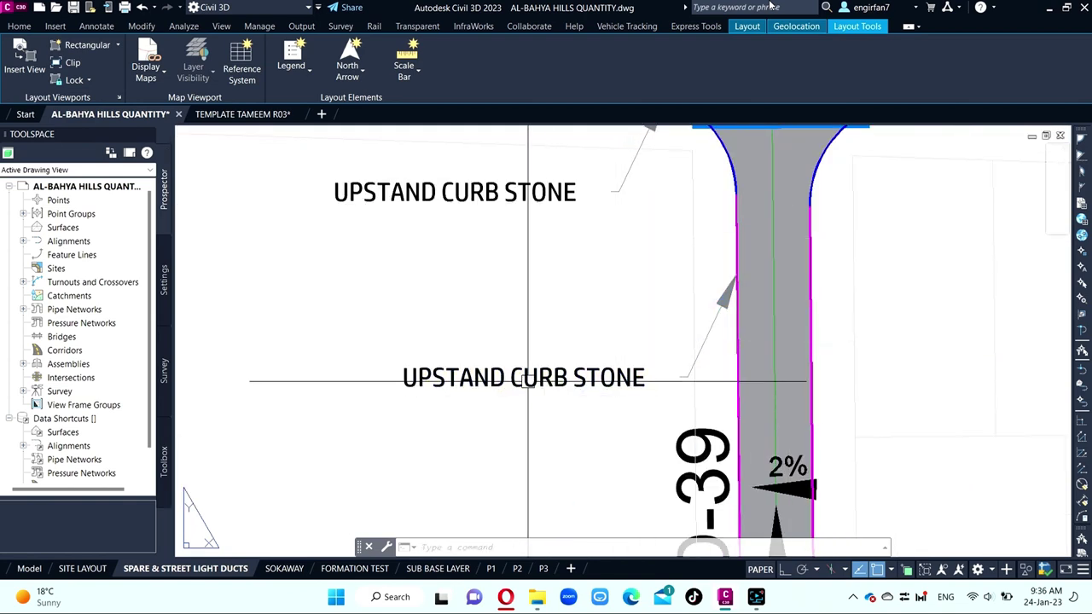
left_click(528, 381)
left_click(404, 378)
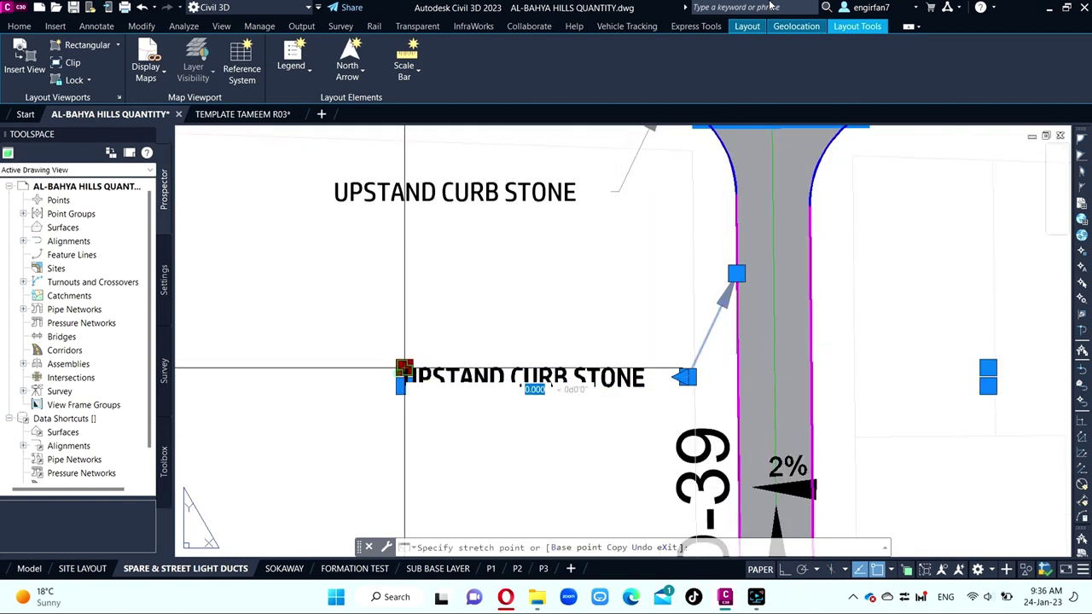
left_click(346, 309)
left_click(419, 310)
Change the copied leader's text to 'FLUSH CURB STONE'
double_click(462, 319)
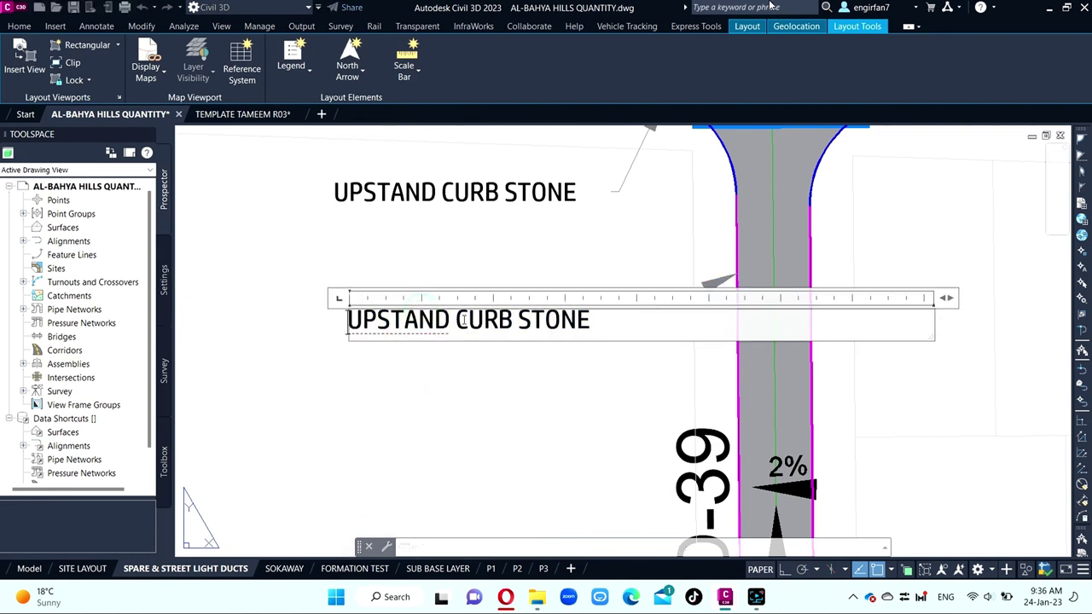
type("FLUSH")
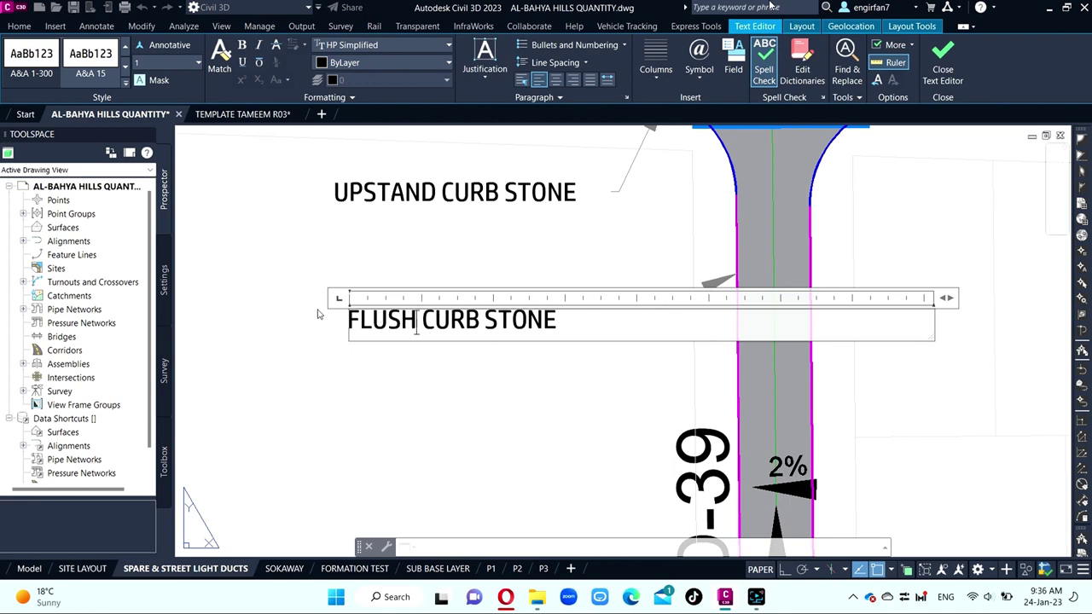
left_click(304, 363)
Zoom in on the RD-18/RD-39 junction and start the COPY command (CO)
scroll(589, 355, "down", 4)
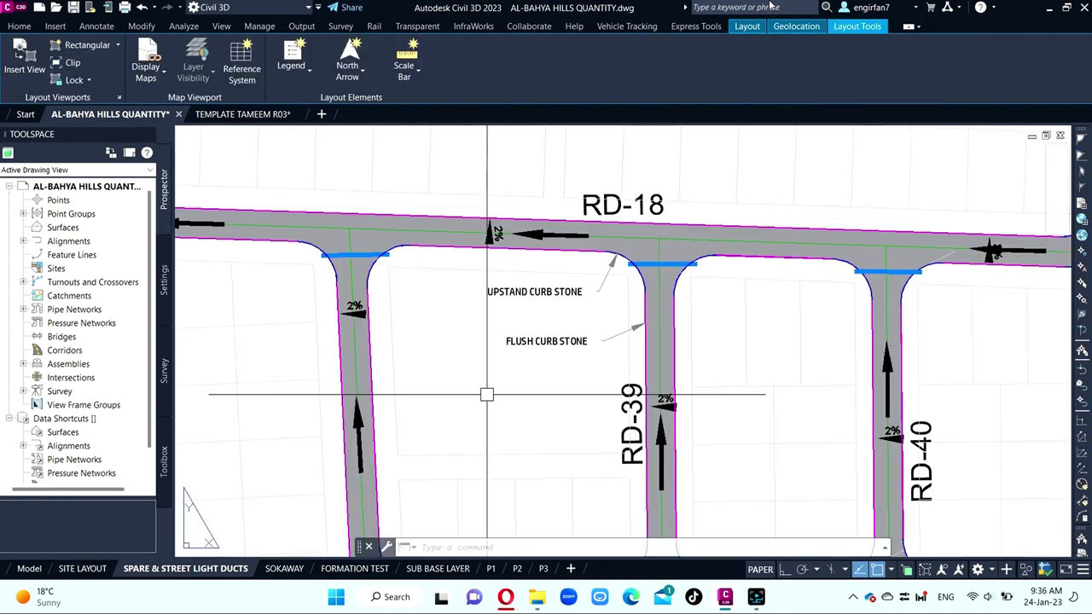
scroll(546, 304, "up", 4)
scroll(629, 361, "down", 2)
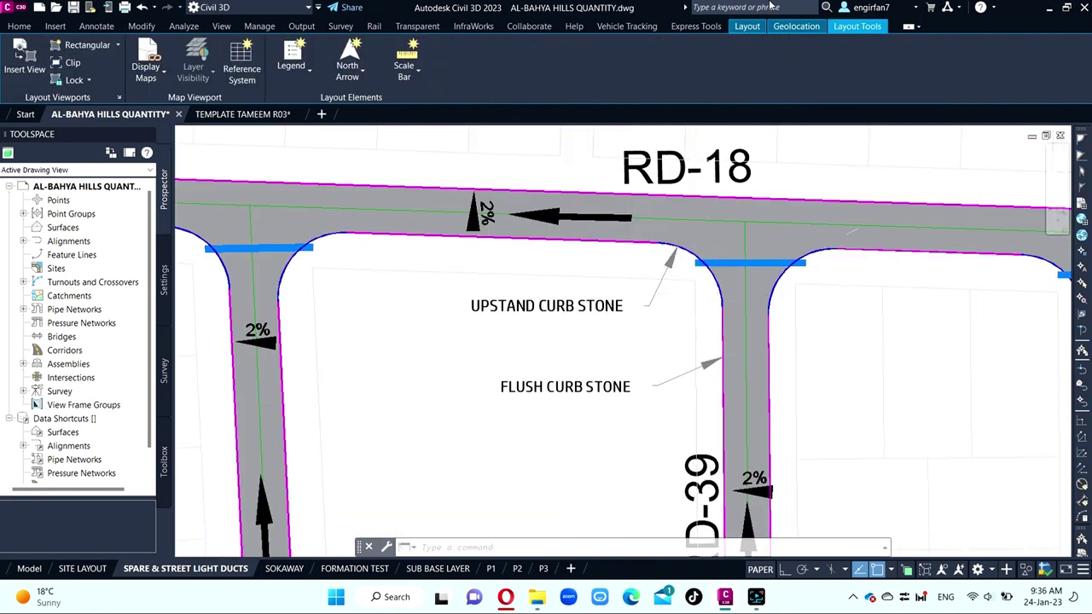
scroll(517, 220, "up", 6)
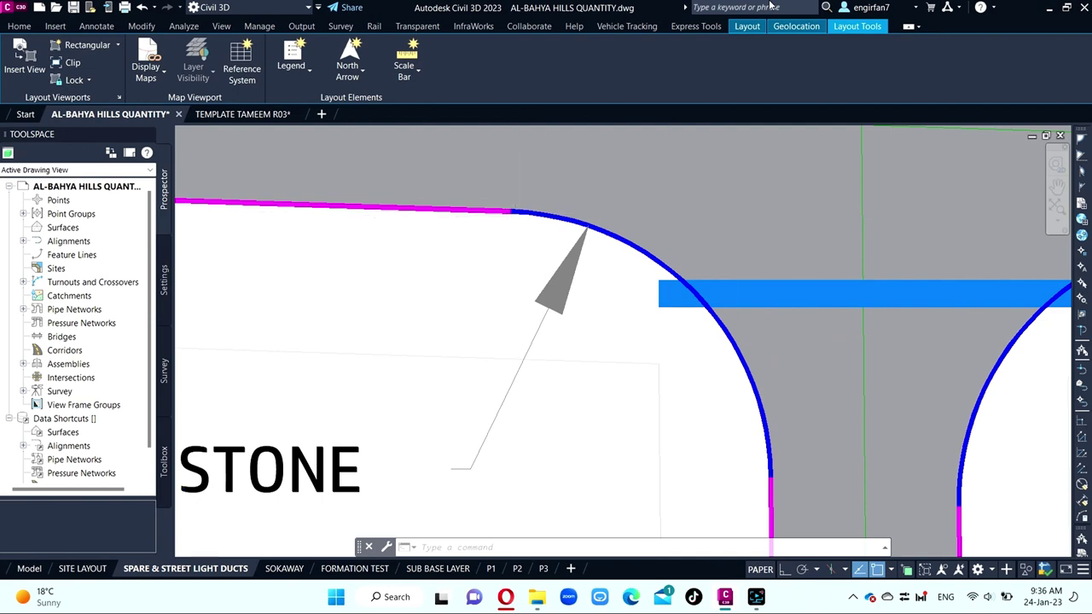
scroll(749, 220, "down", 4)
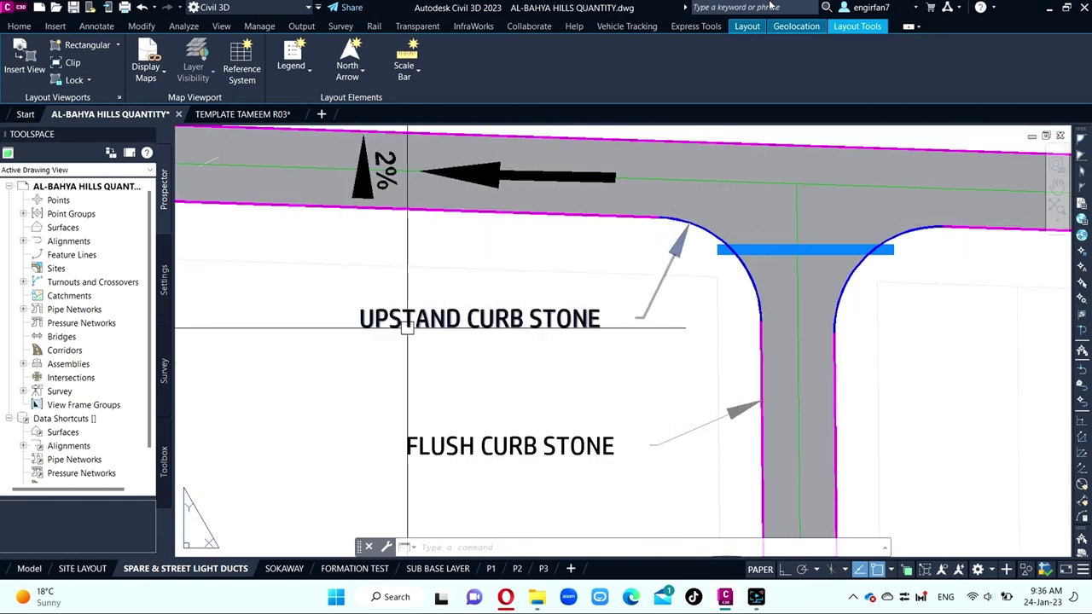
scroll(497, 244, "down", 3)
scroll(582, 264, "up", 4)
scroll(629, 251, "down", 3)
scroll(573, 217, "up", 3)
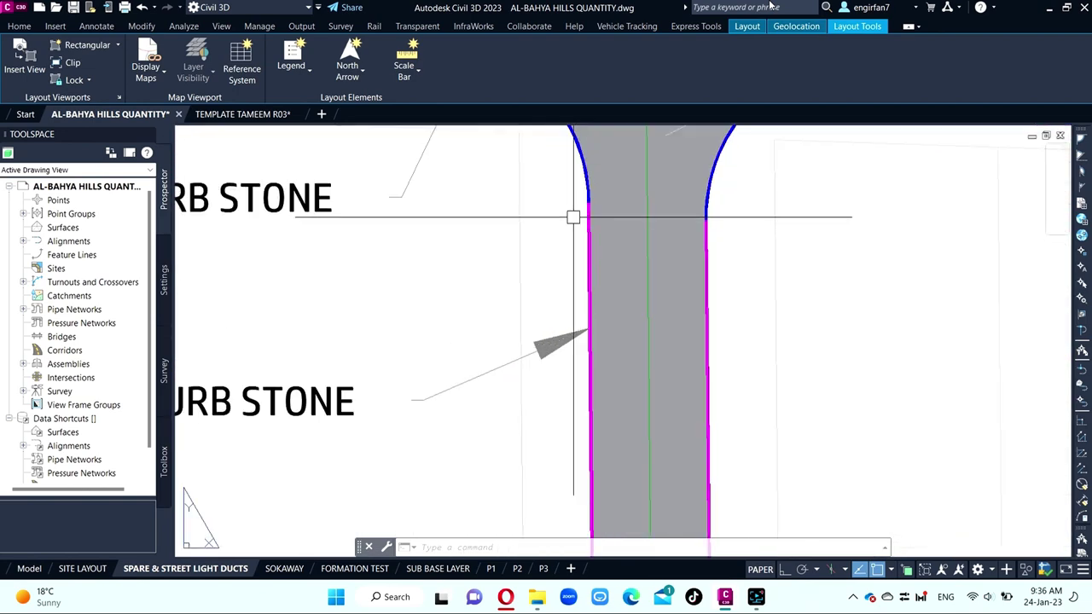
scroll(577, 347, "down", 4)
scroll(723, 370, "down", 2)
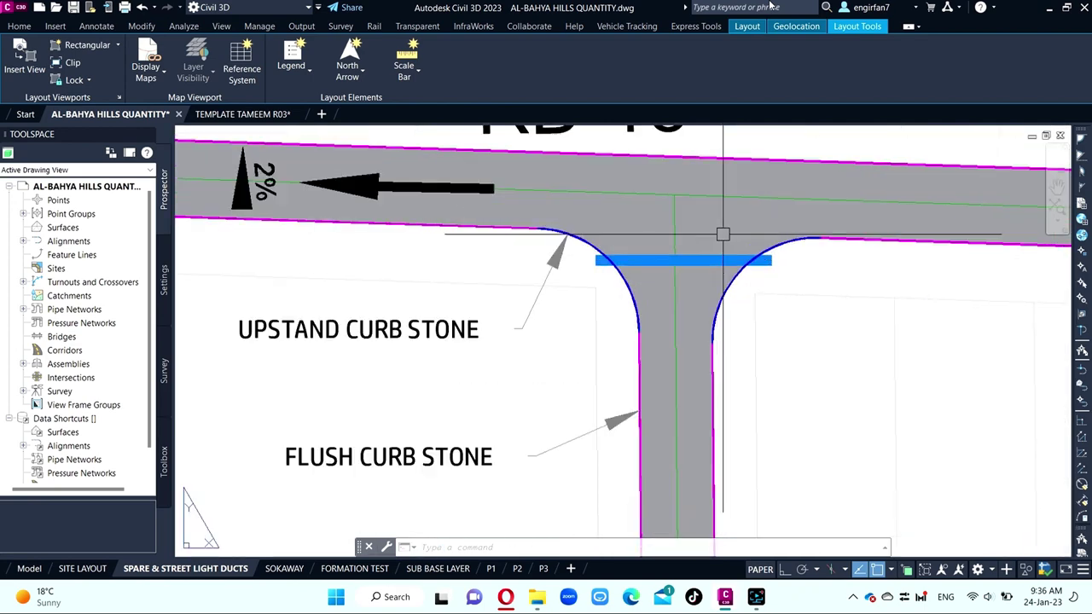
scroll(732, 233, "up", 4)
key("Escape")
type("o")
key("Return")
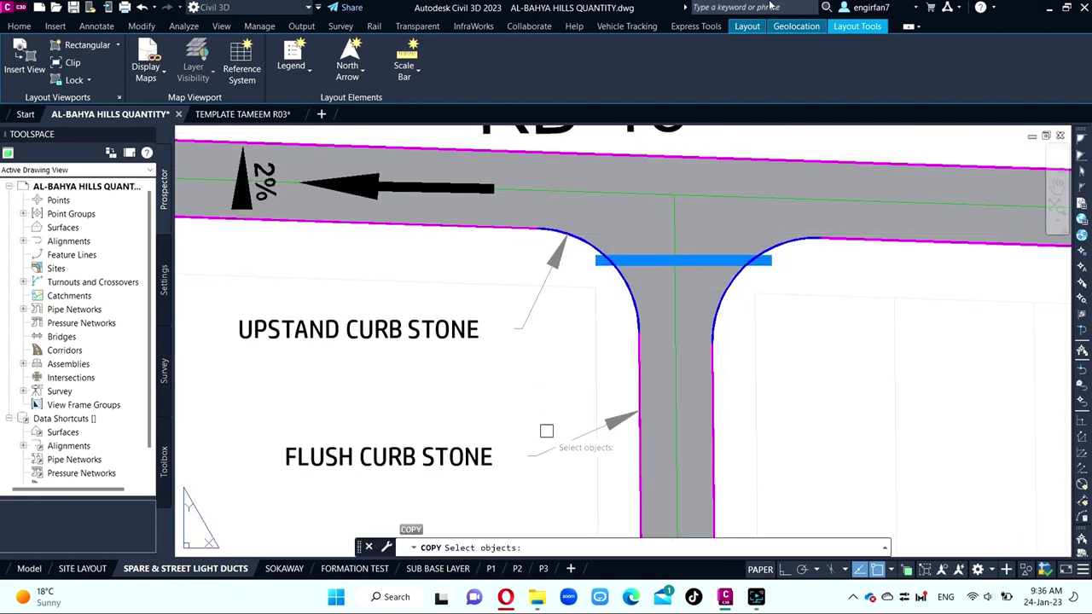
Copy the FLUSH CURB STONE label so its arrow points at the right-hand curb curve
left_click(564, 442)
key("Return")
left_click(638, 414)
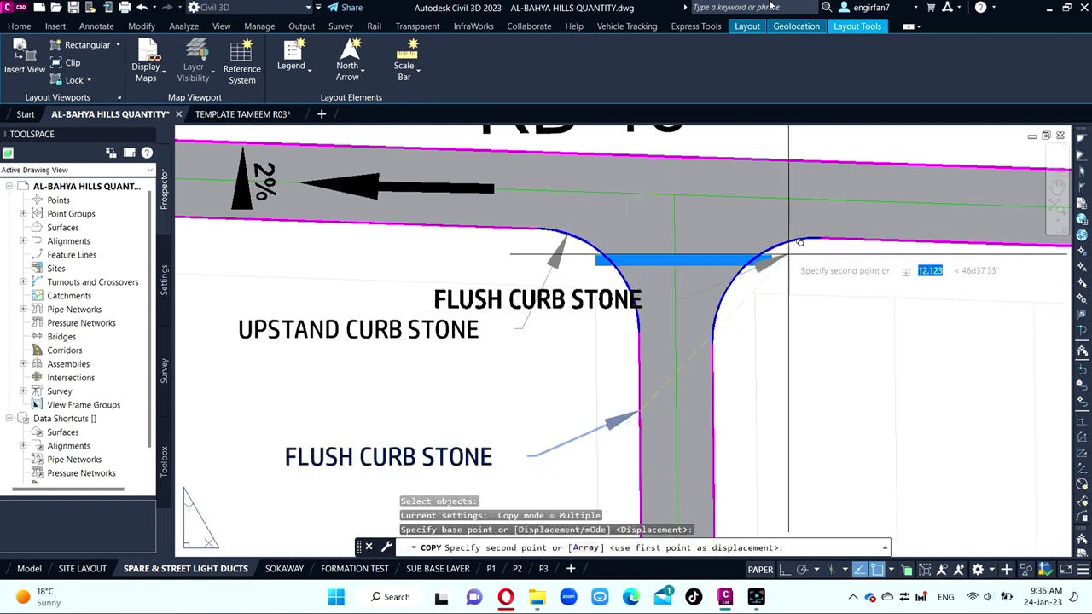
left_click(771, 262)
key("Escape")
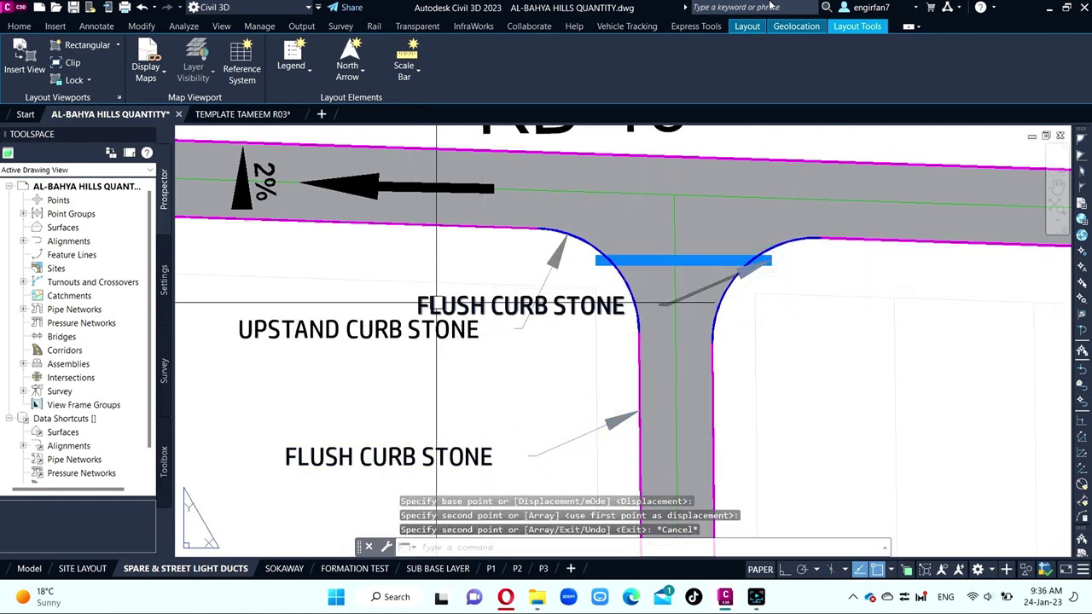
Drag the copied label's text off to the right of RD-39
left_click(404, 298)
left_click(418, 296)
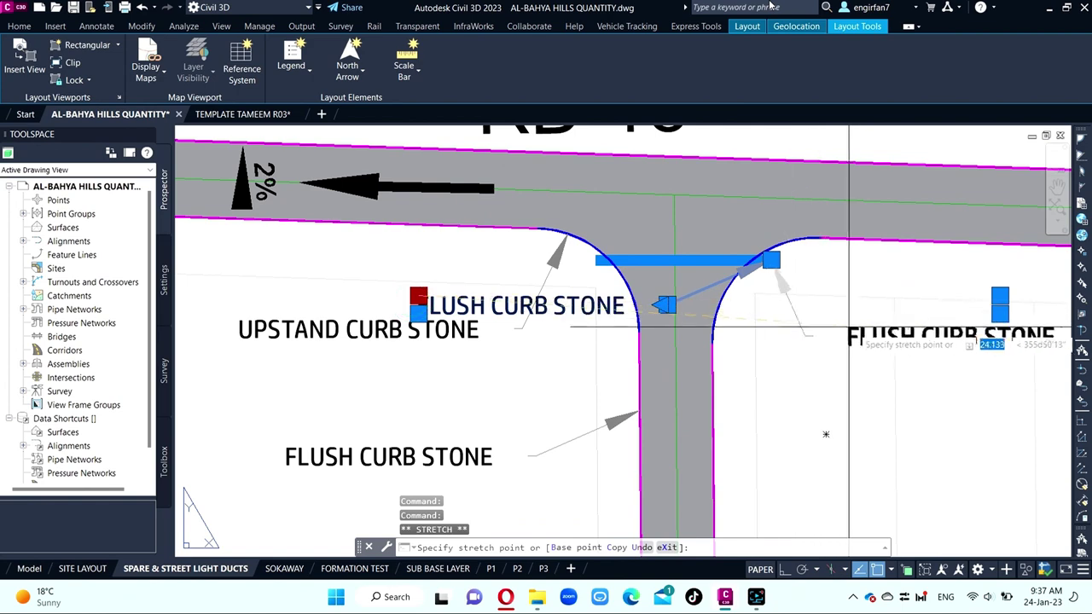
key("Escape")
scroll(743, 362, "down", 3)
scroll(512, 305, "up", 4)
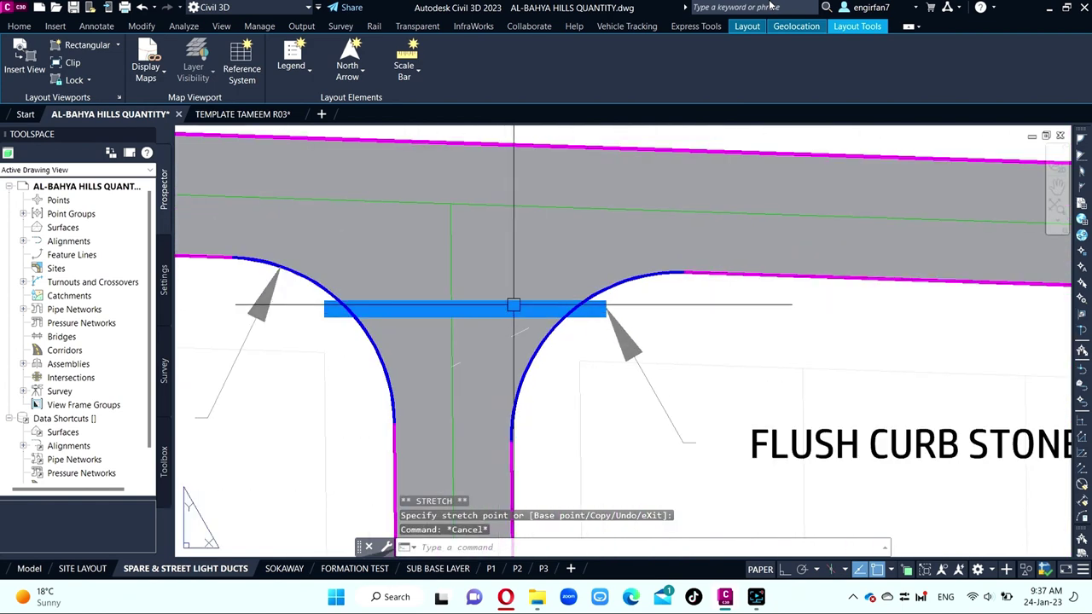
left_click(593, 320)
key("Escape")
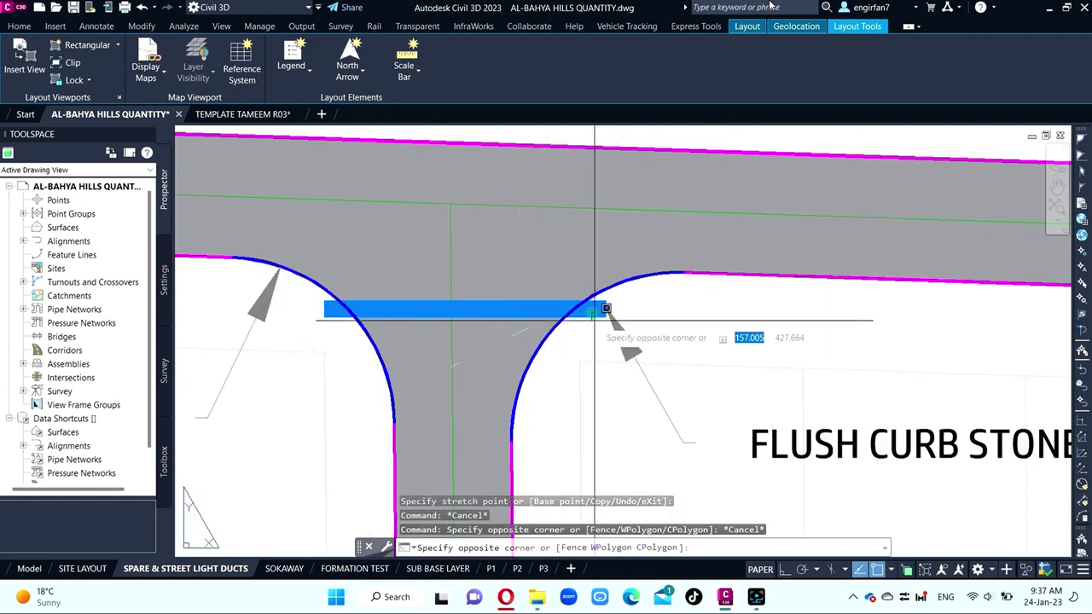
double_click(593, 323)
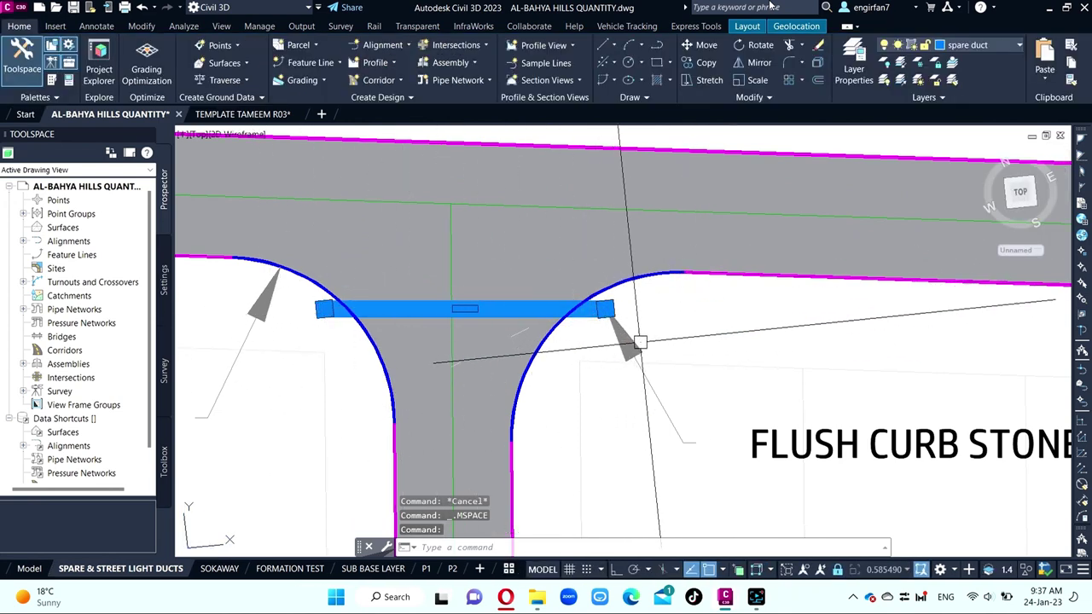
key("Escape")
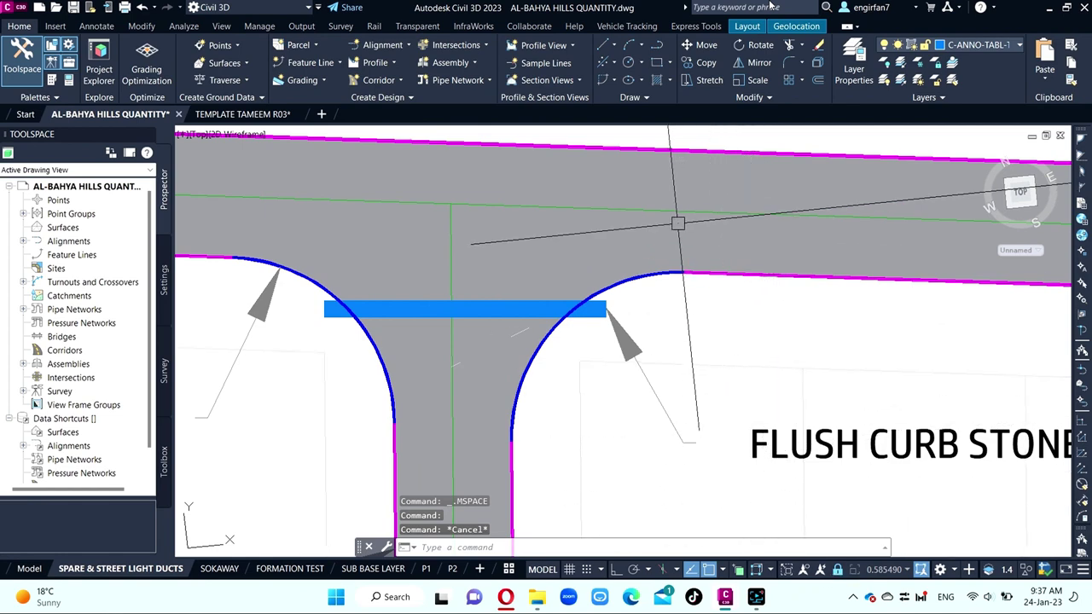
scroll(678, 224, "down", 2)
scroll(751, 358, "down", 2)
scroll(750, 374, "down", 1)
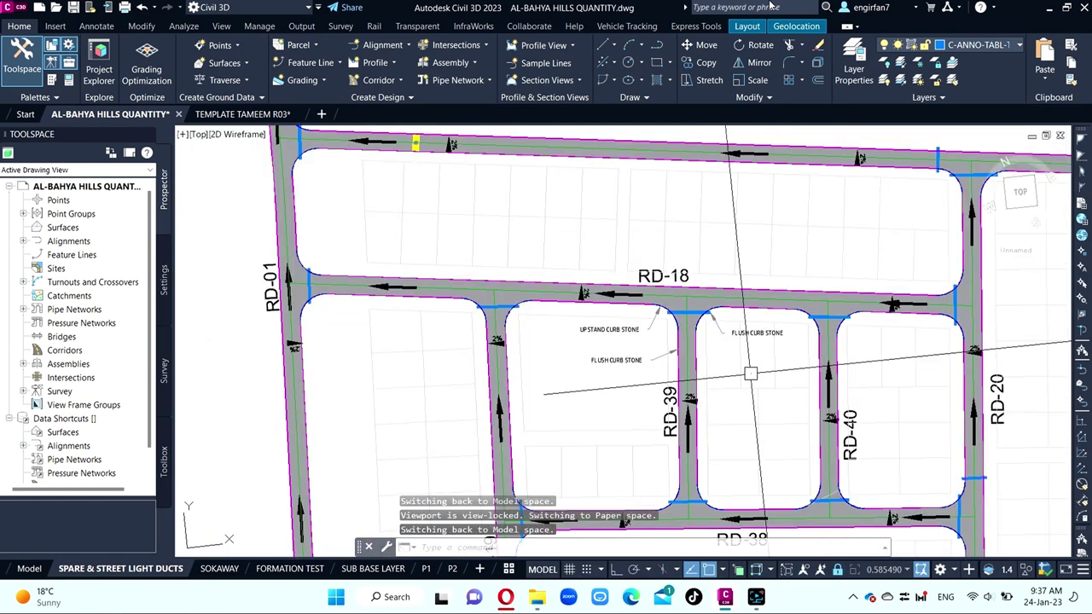
scroll(710, 303, "down", 3)
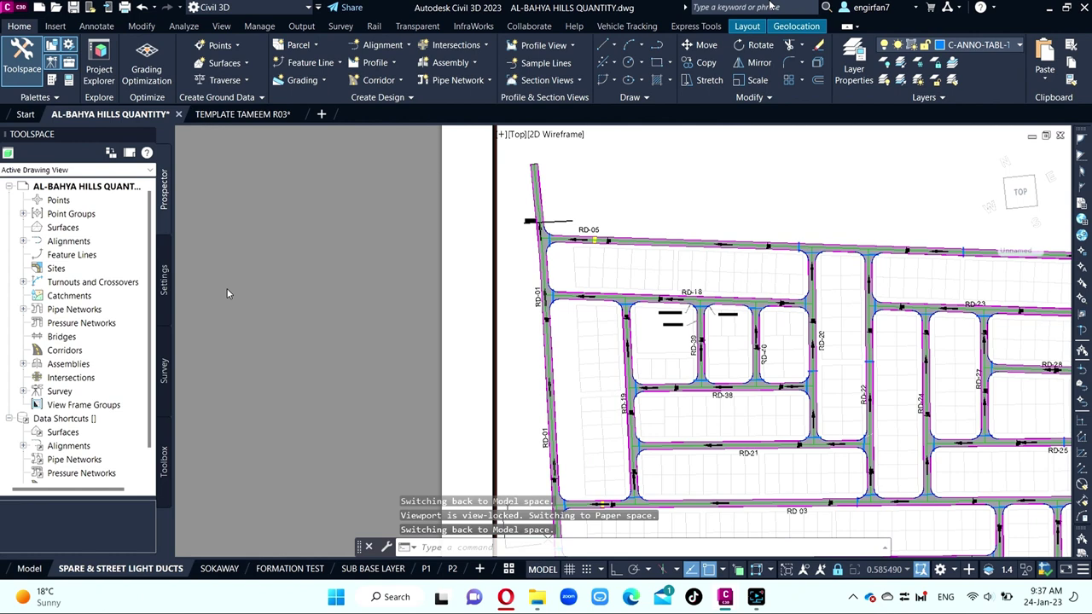
double_click(368, 289)
scroll(800, 300, "up", 3)
scroll(800, 300, "up", 3)
scroll(800, 301, "up", 2)
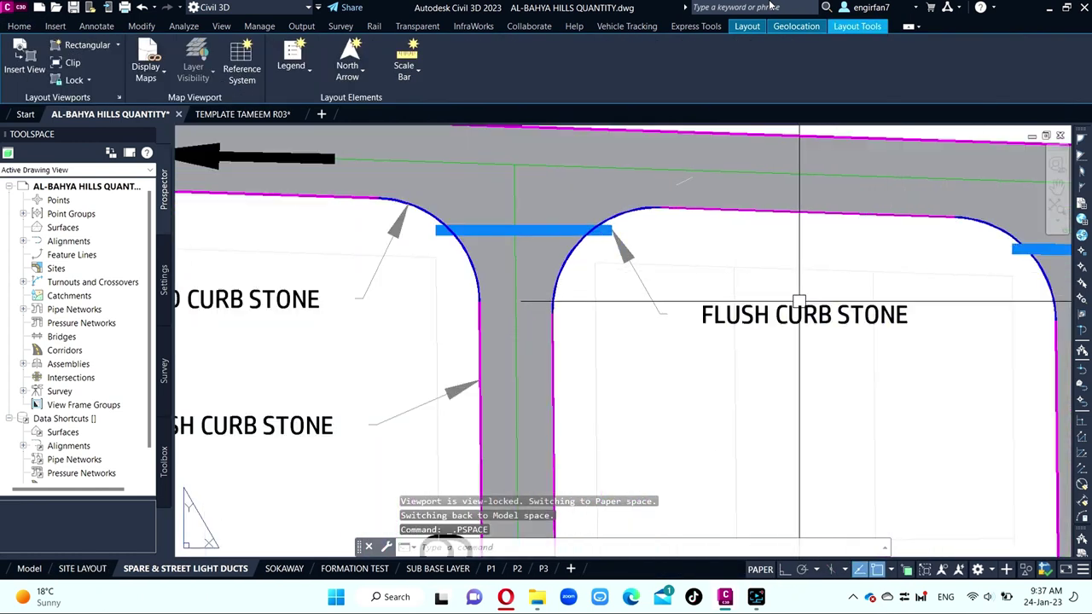
Change the copied label's text to 'STREET LIGHT DUCT'
double_click(781, 314)
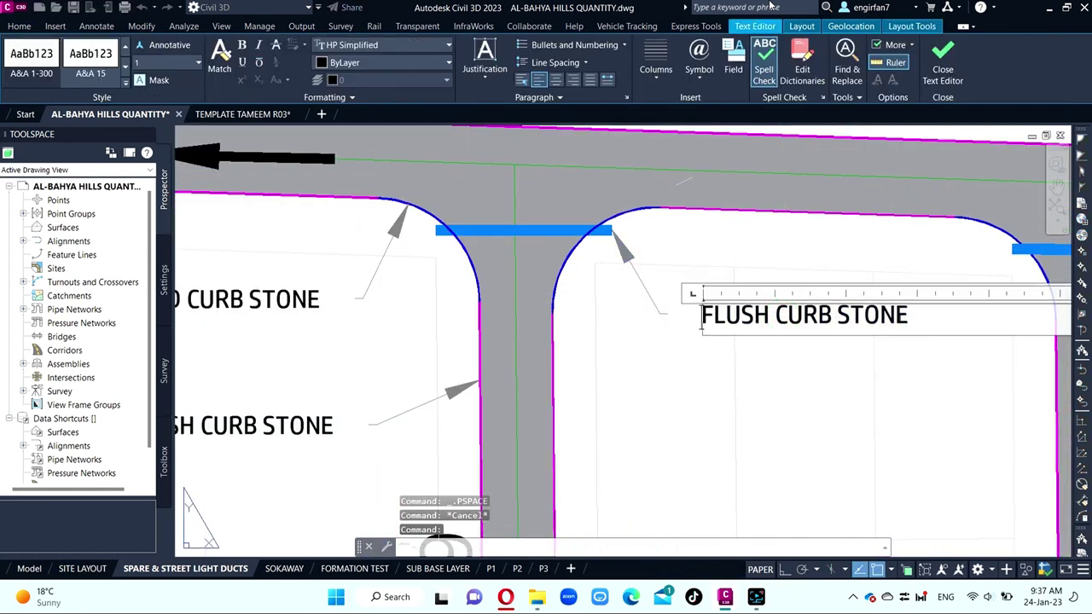
left_click_drag(915, 318, 724, 315)
type("STREET LIGHT DUCT")
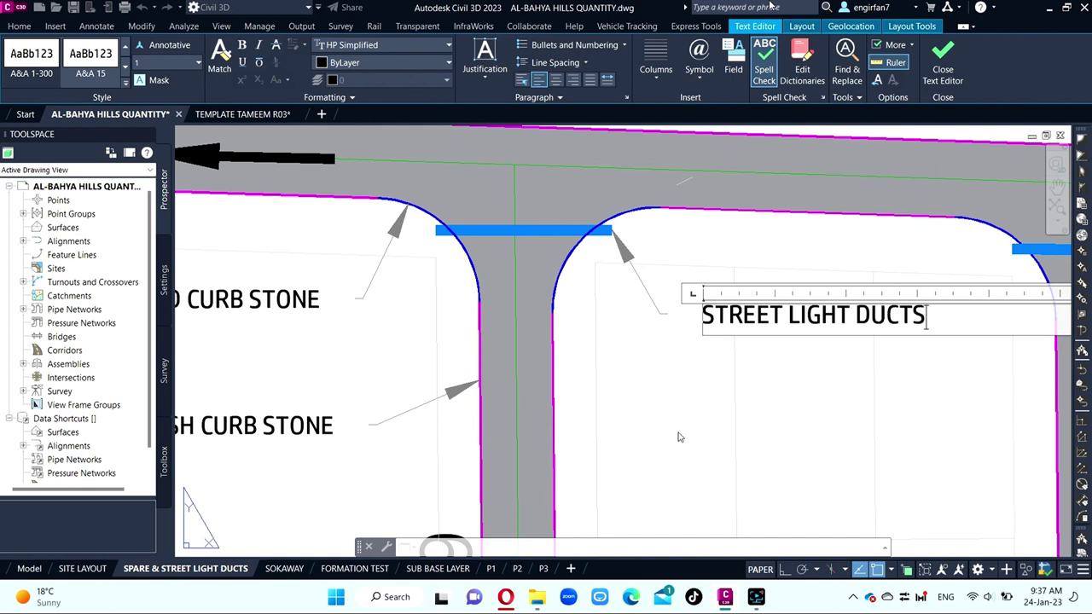
left_click(678, 437)
key("Escape")
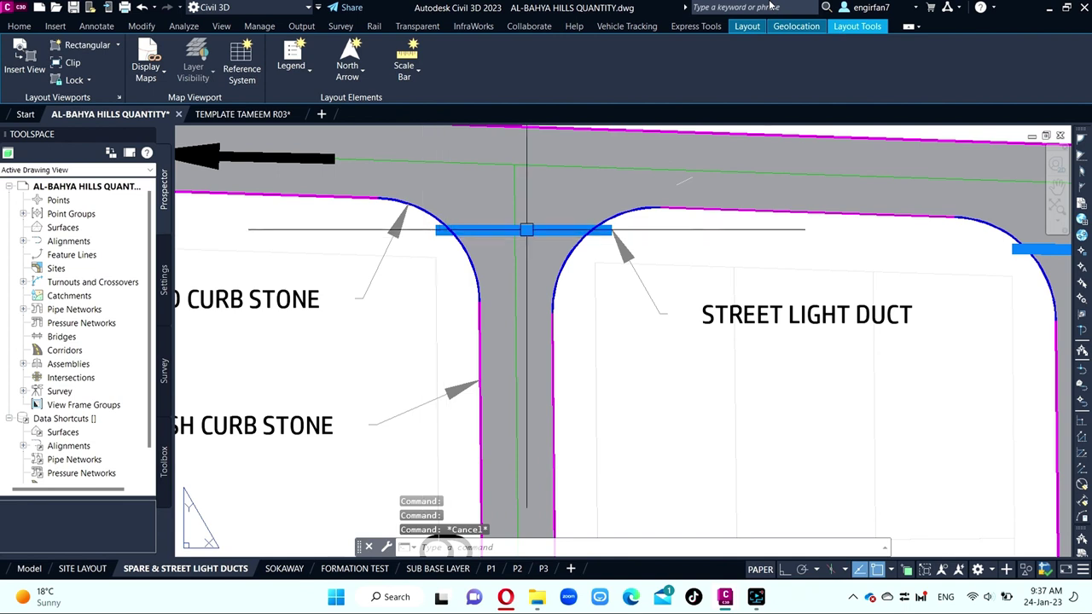
scroll(928, 246, "down", 2)
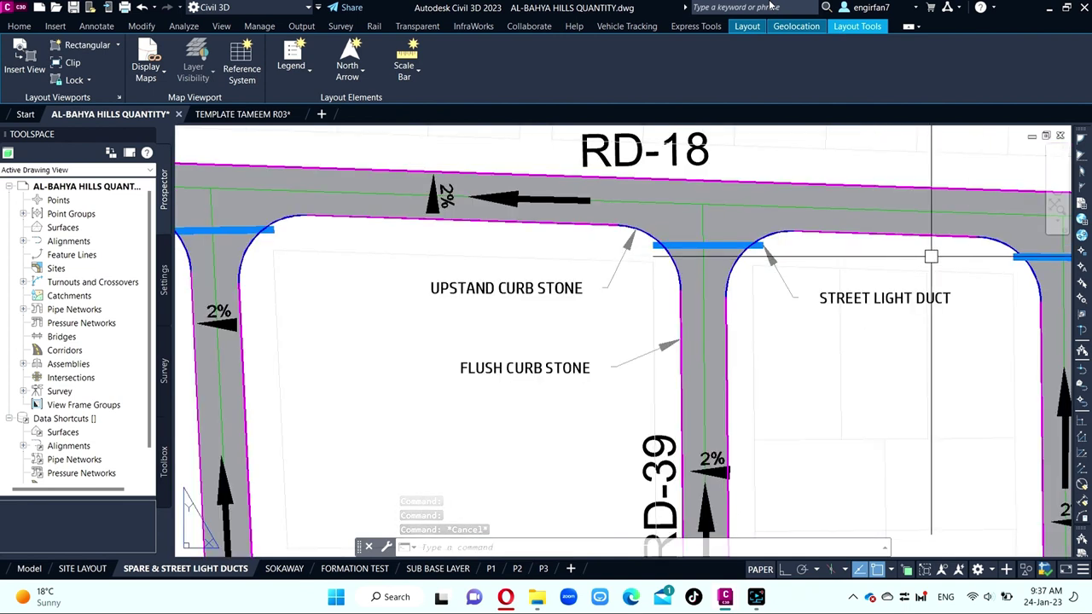
Add an R10 radius dimension to the junction's left curb corner arc
key("Escape")
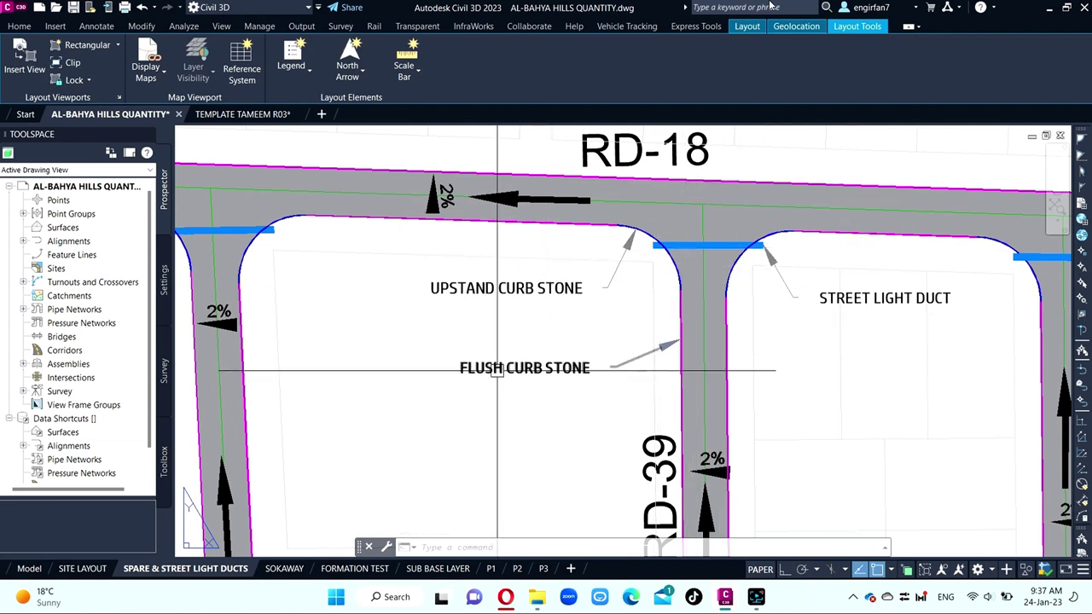
scroll(646, 233, "up", 2)
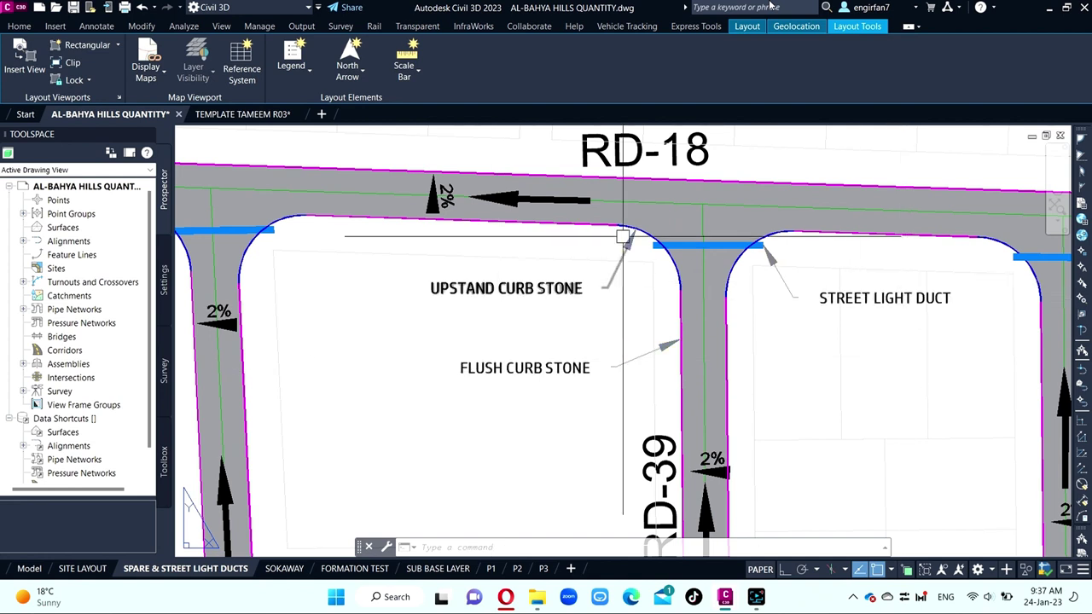
type("DR")
key("Return")
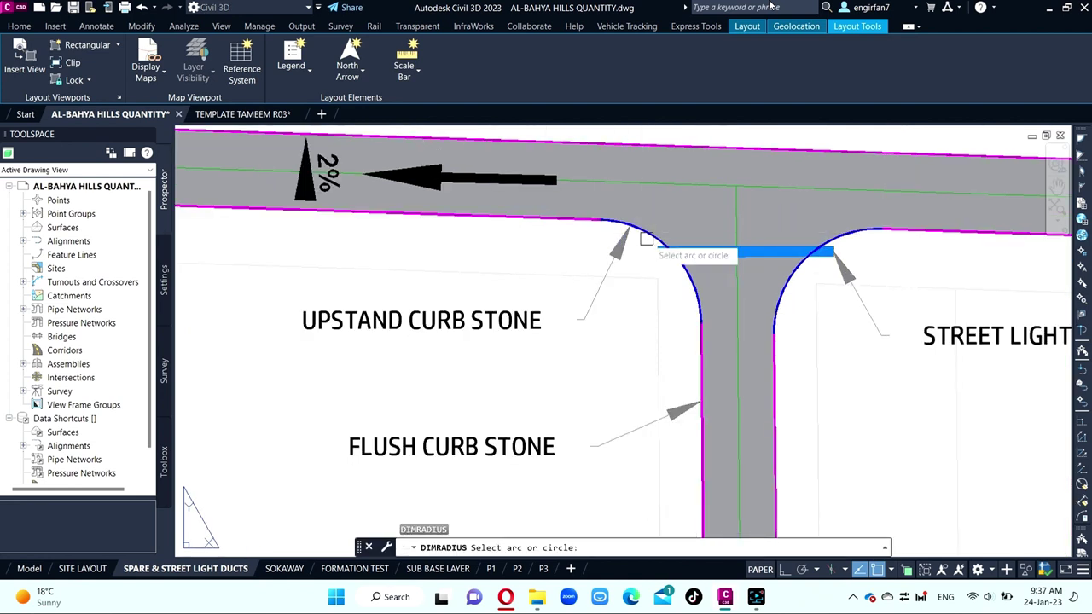
left_click(646, 233)
key("Escape")
key("Escape")
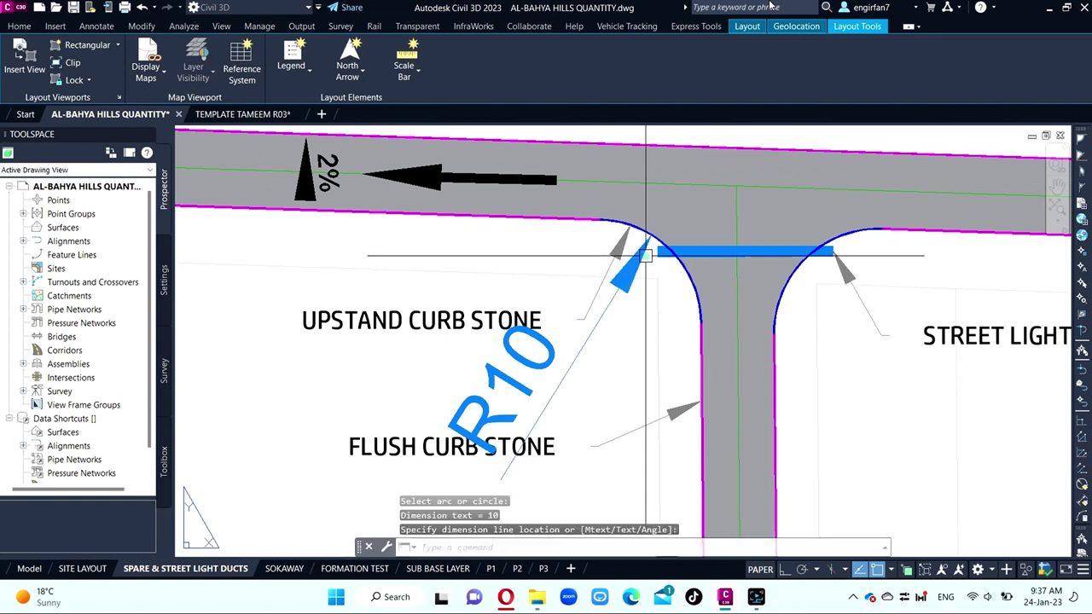
left_click(569, 369)
Apply the A&A 1 text style to the R10 dimension in Properties
key("Return")
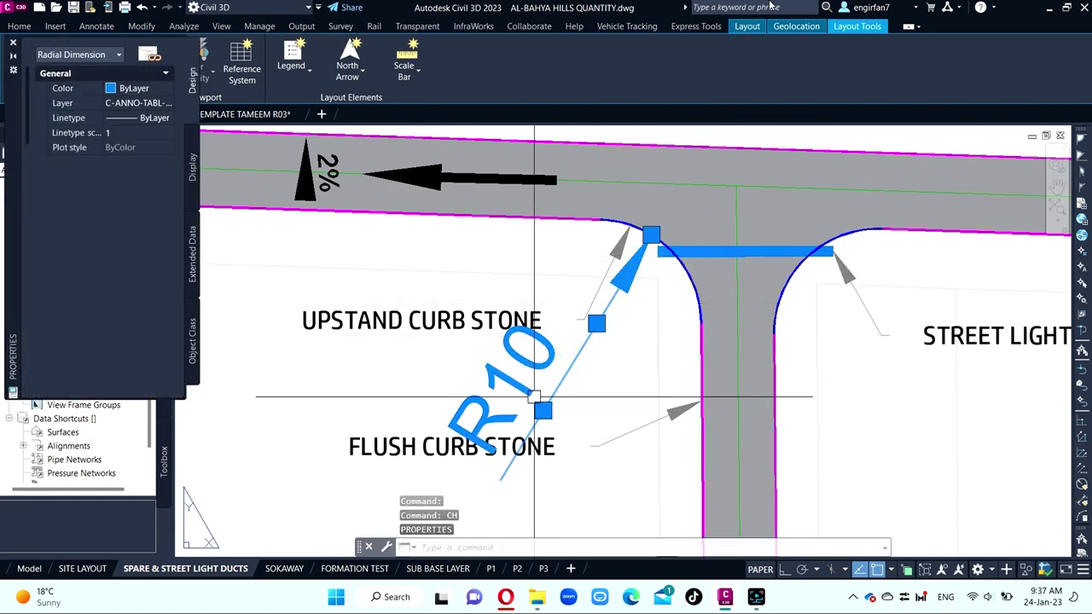
scroll(142, 308, "down", 3)
scroll(142, 316, "down", 2)
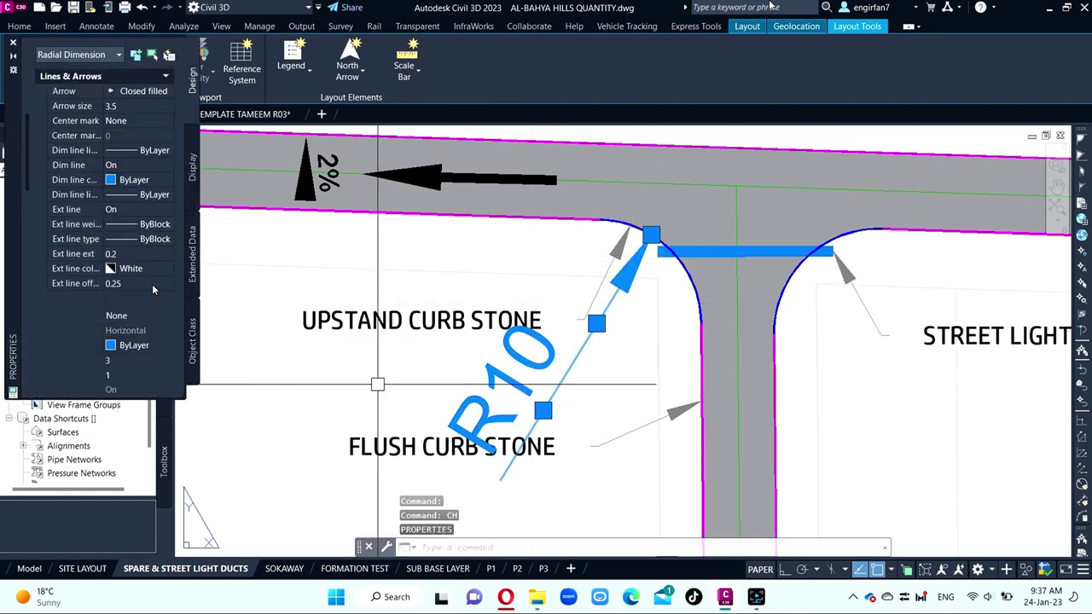
scroll(137, 318, "down", 3)
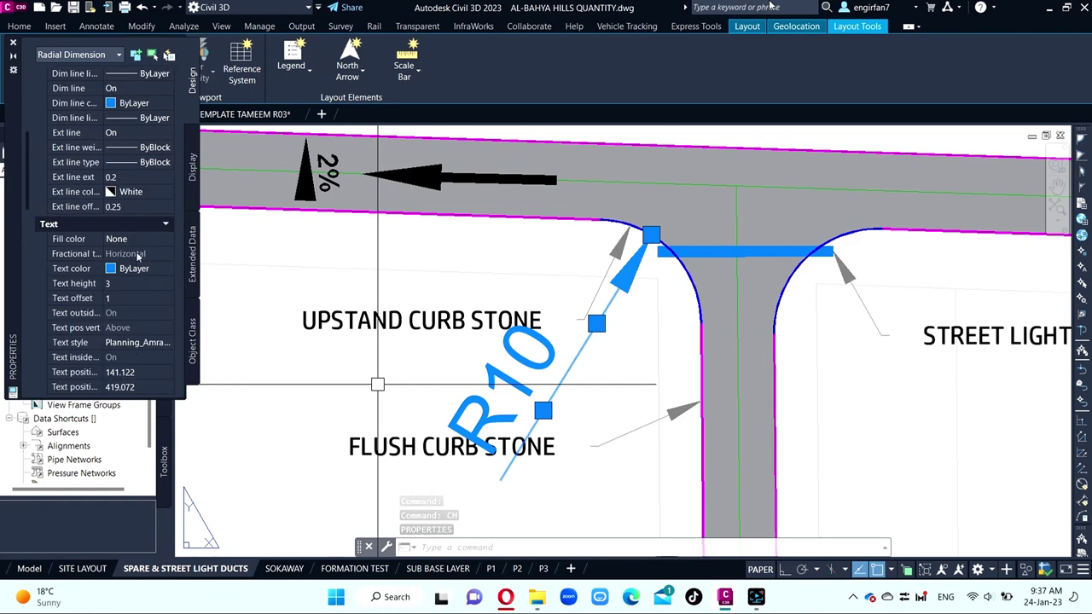
scroll(137, 256, "up", 5)
scroll(135, 254, "up", 3)
scroll(119, 241, "up", 1)
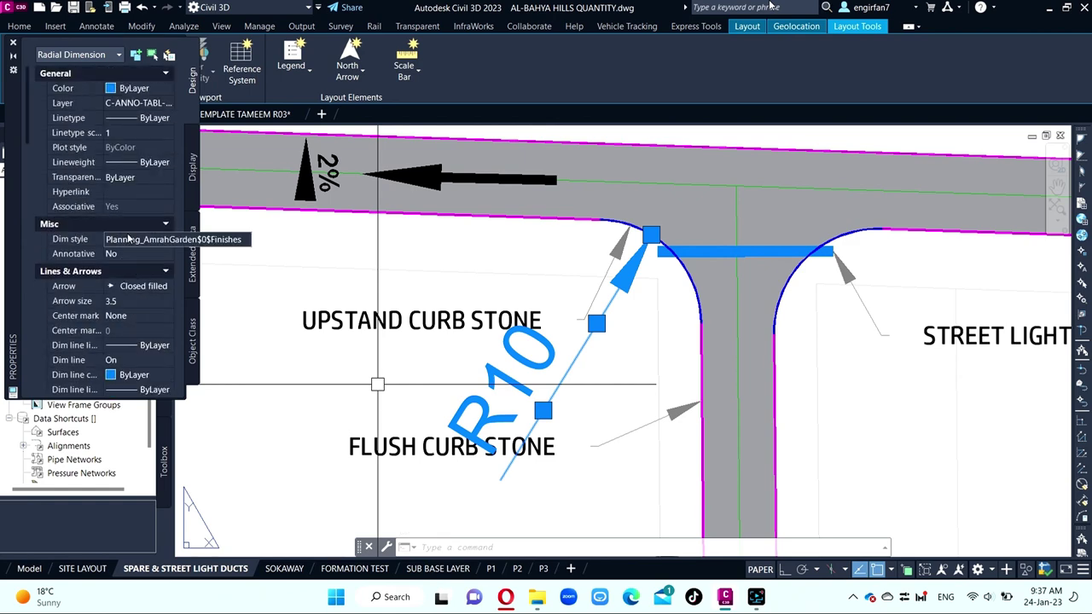
scroll(141, 288, "down", 3)
scroll(111, 307, "down", 3)
scroll(82, 326, "down", 3)
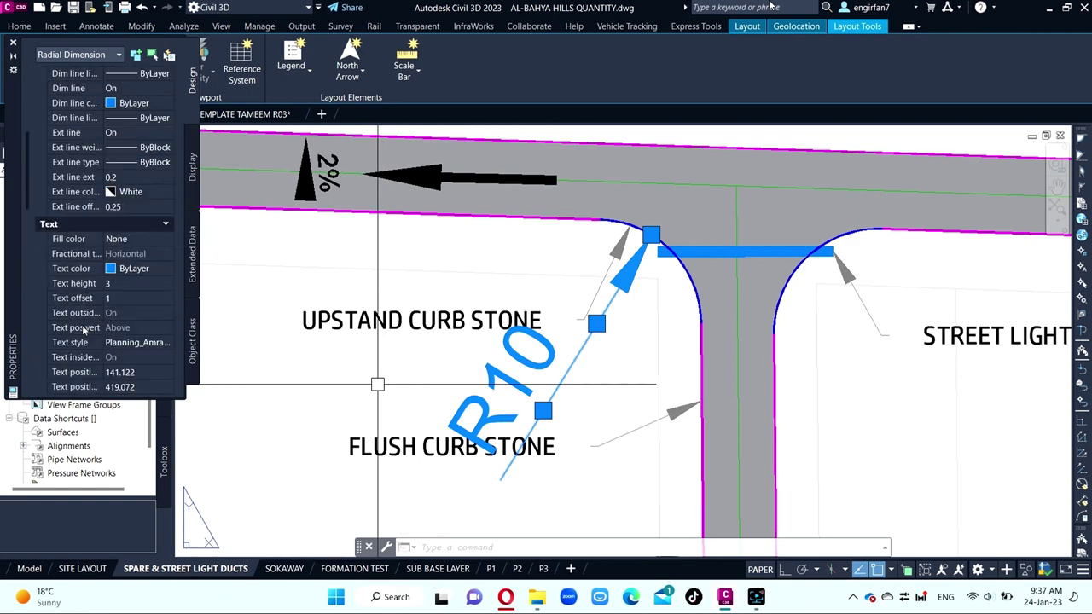
left_click(131, 346)
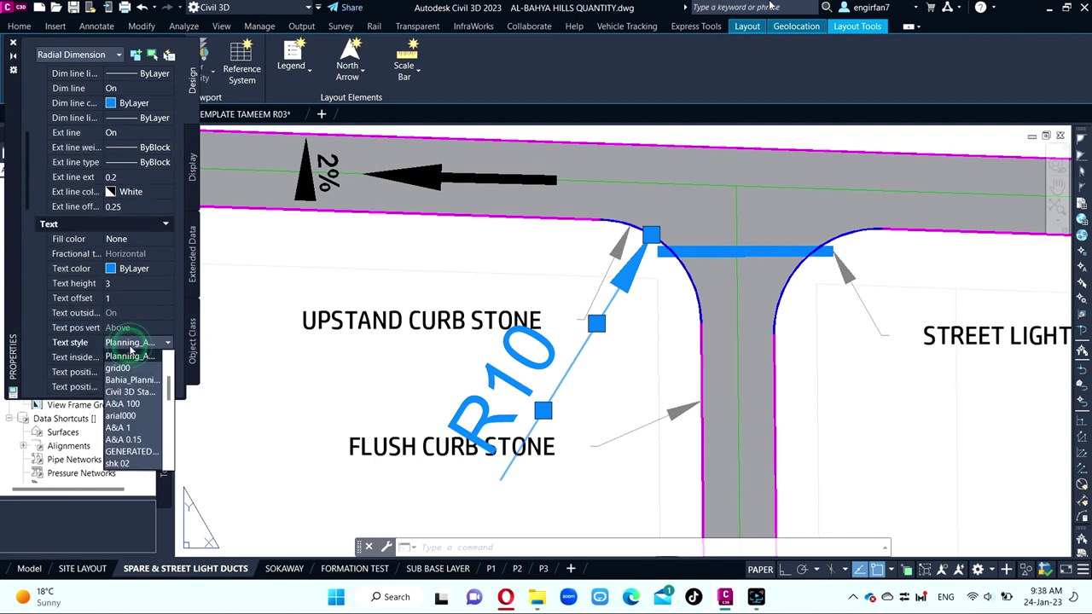
left_click(120, 428)
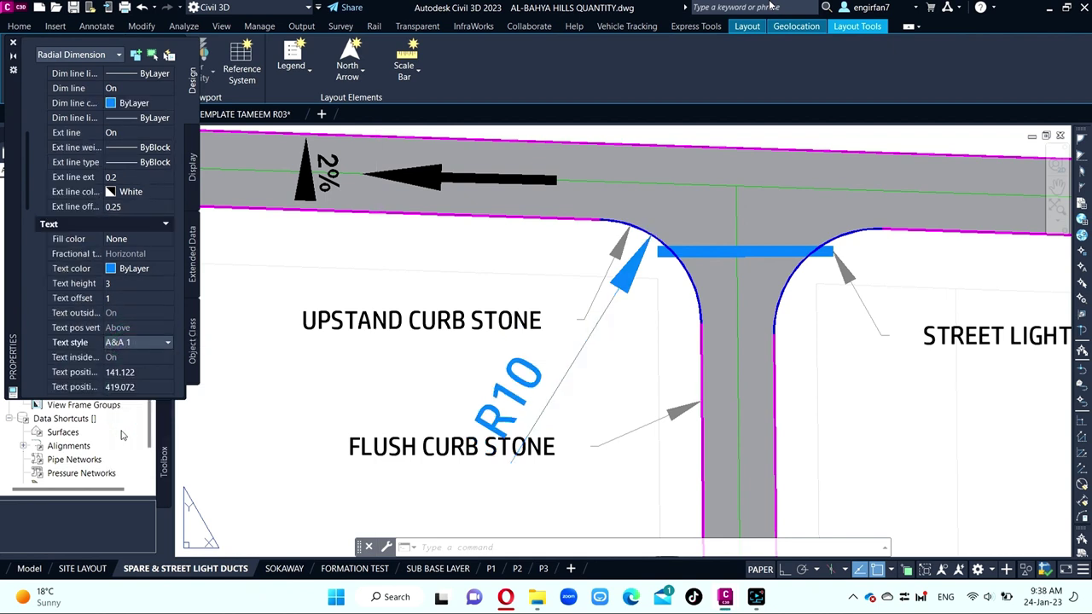
Switch the R10 dimension to the smaller A&A-500 text style
left_click(124, 342)
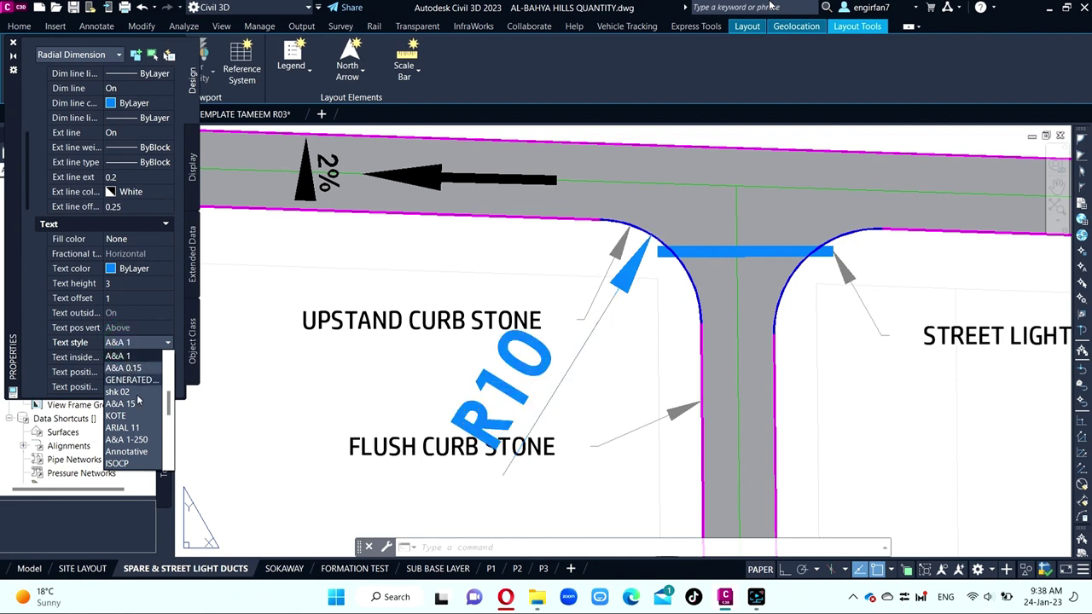
scroll(136, 414, "up", 1)
scroll(132, 427, "up", 1)
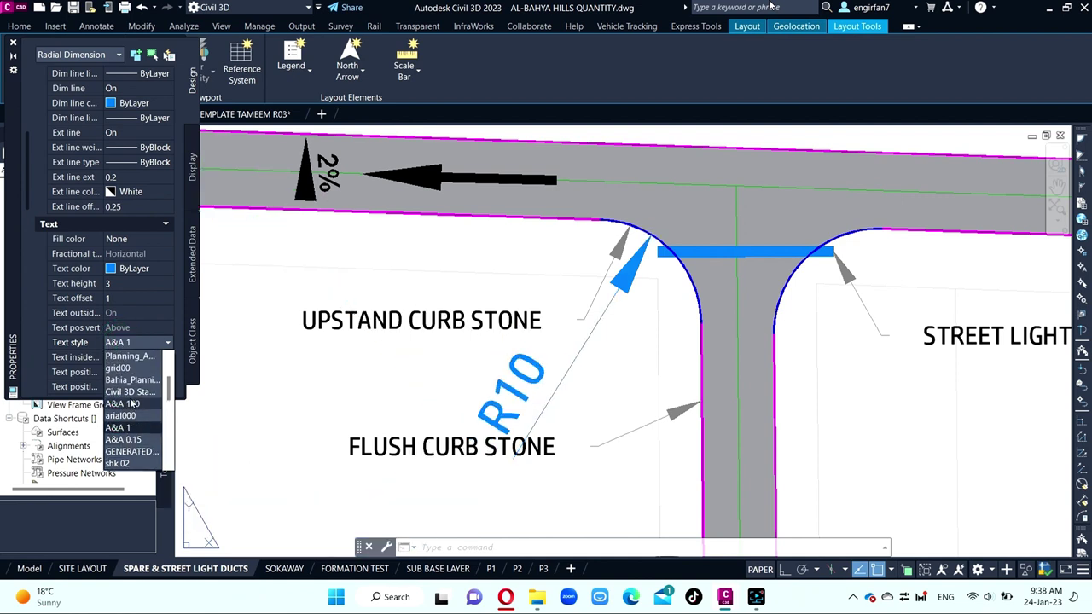
scroll(132, 397, "up", 1)
scroll(130, 379, "up", 1)
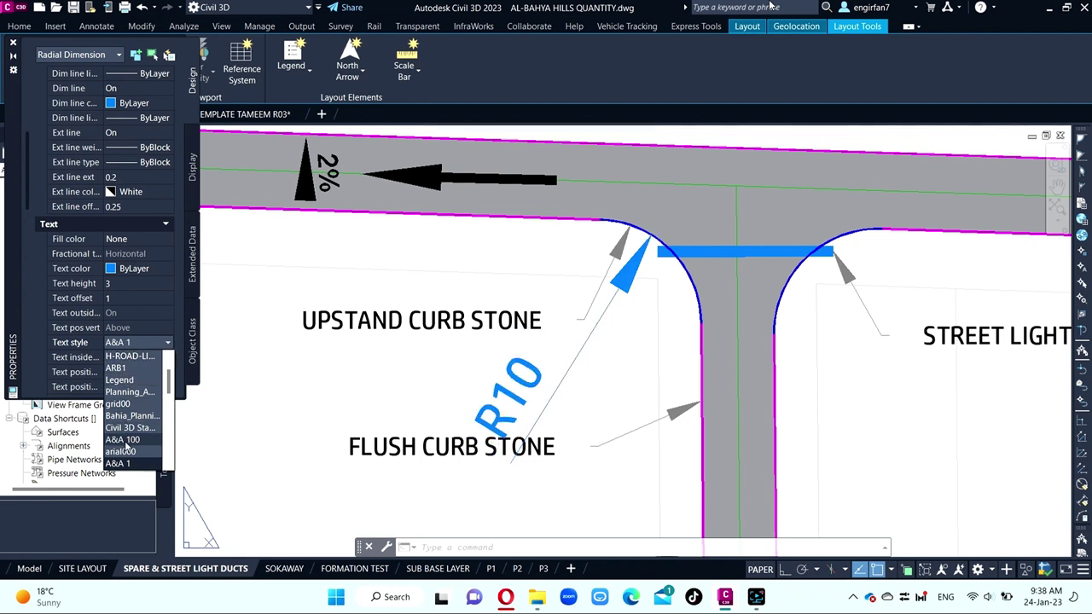
scroll(133, 388, "down", 2)
scroll(133, 388, "down", 1)
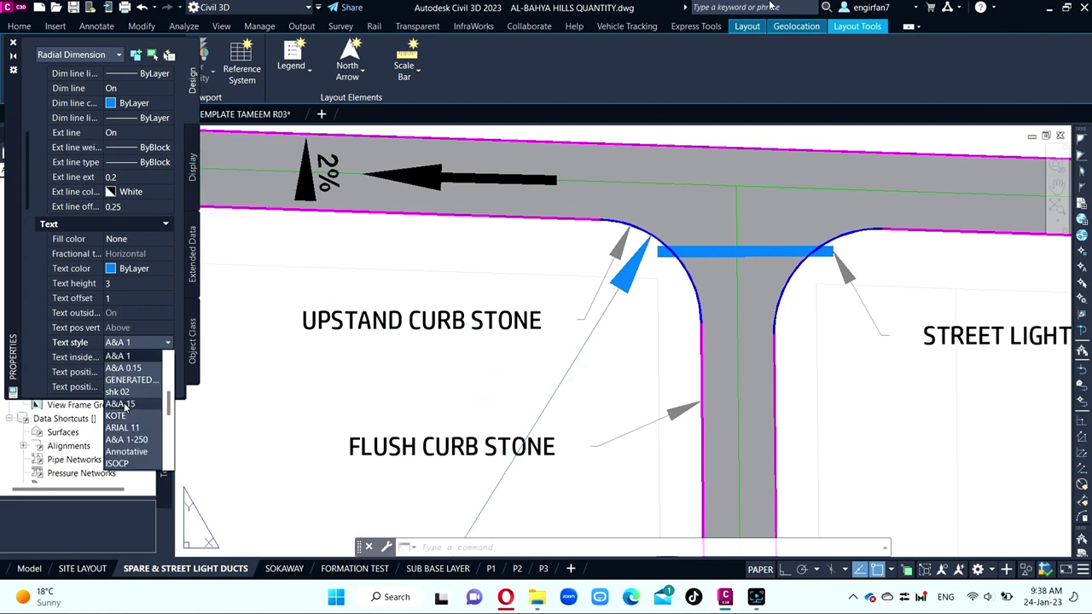
scroll(121, 461, "down", 1)
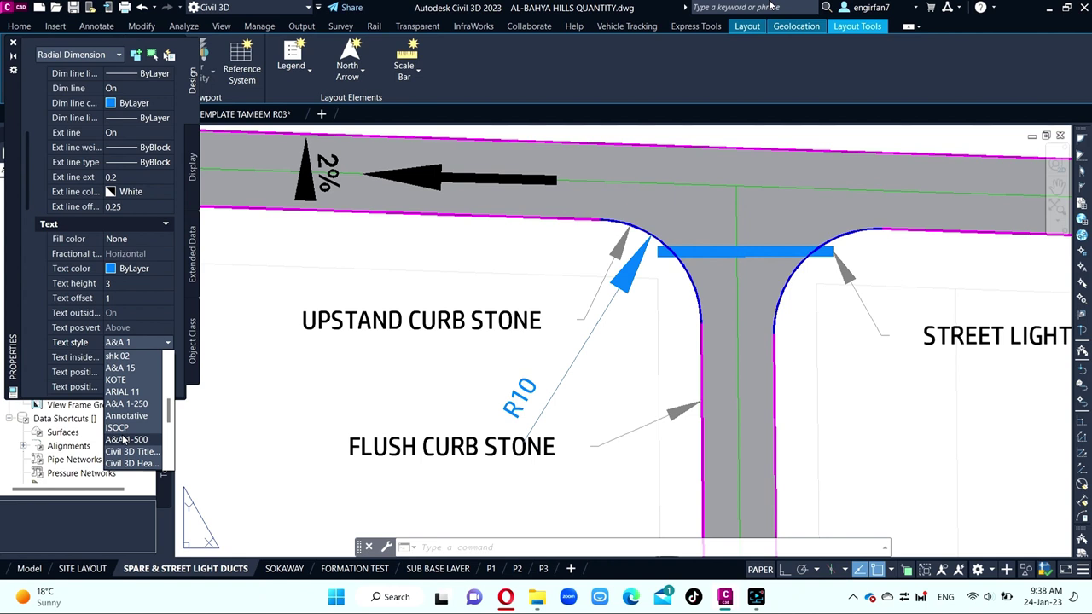
left_click(123, 440)
key("Escape")
left_click(567, 368)
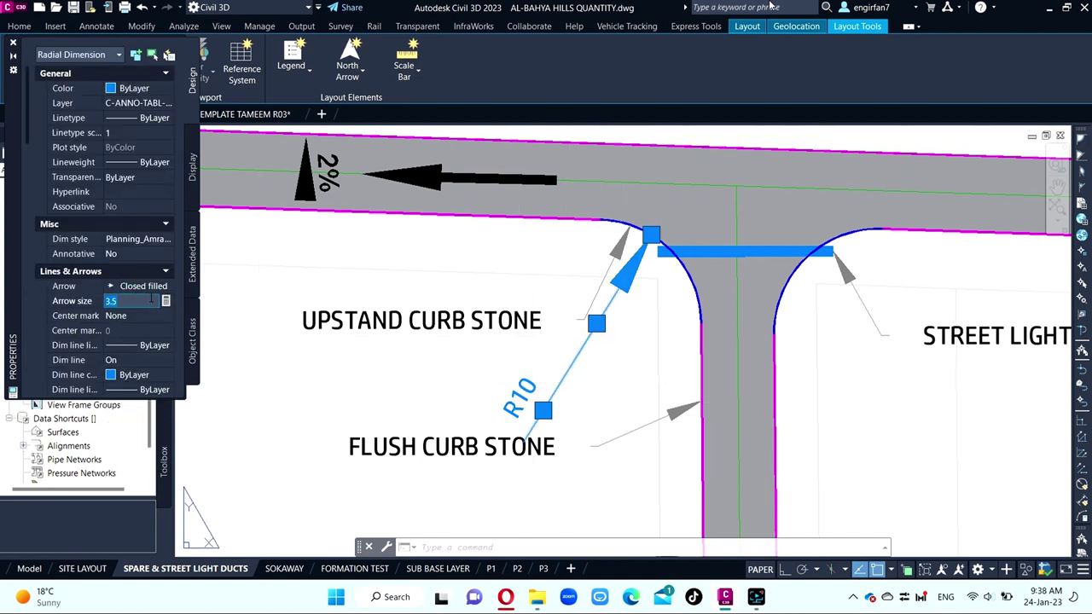
Move the R10 dimension's end point onto the junction's curb arc
left_click(543, 410)
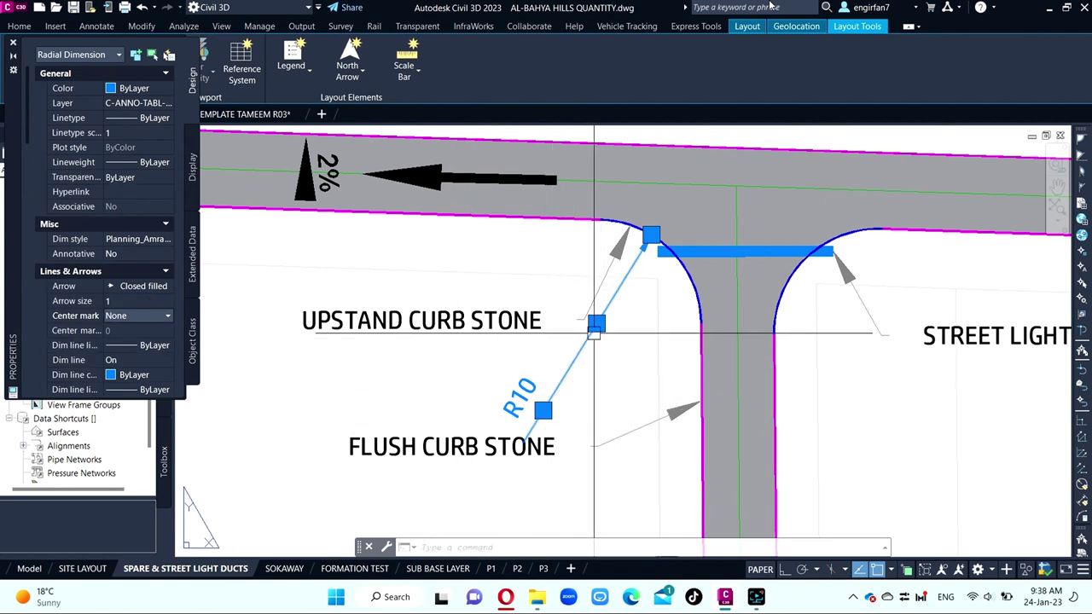
key("Escape")
left_click(543, 410)
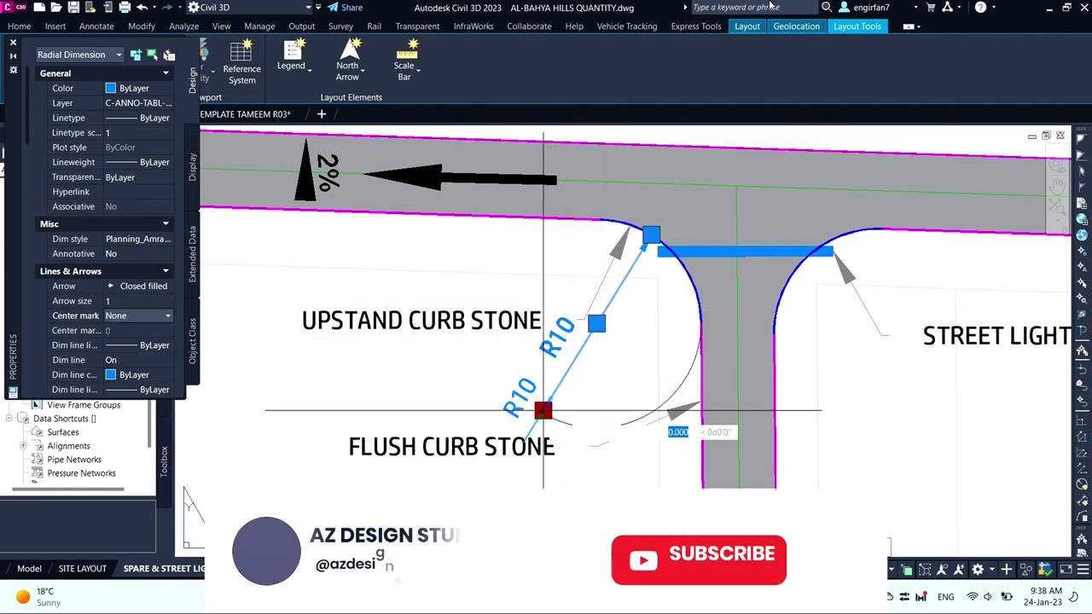
right_click(663, 317)
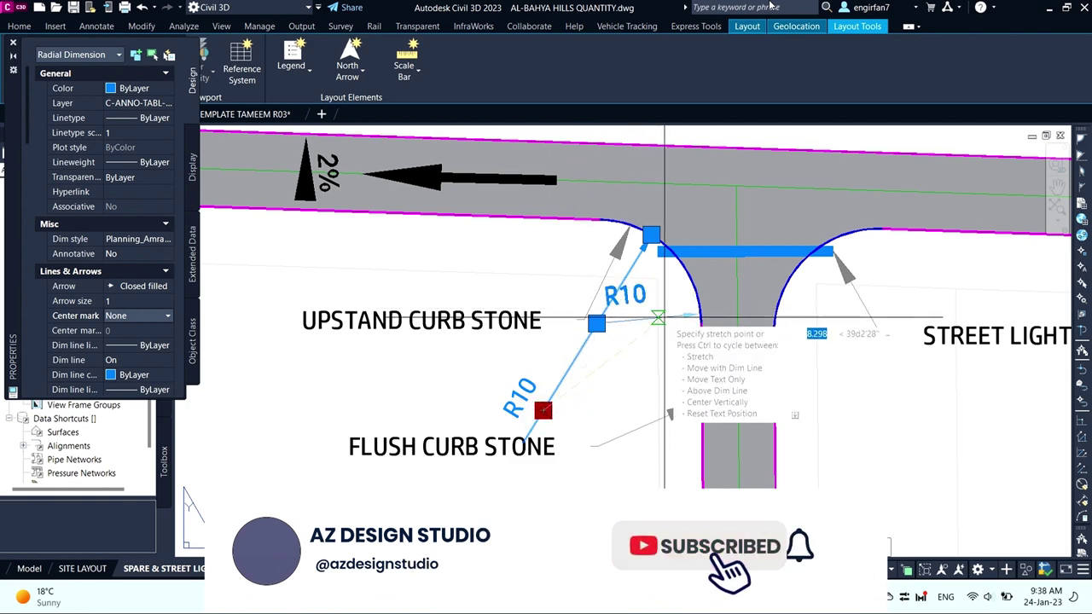
left_click(666, 319)
key("Escape")
scroll(666, 318, "up", 2)
scroll(666, 320, "up", 2)
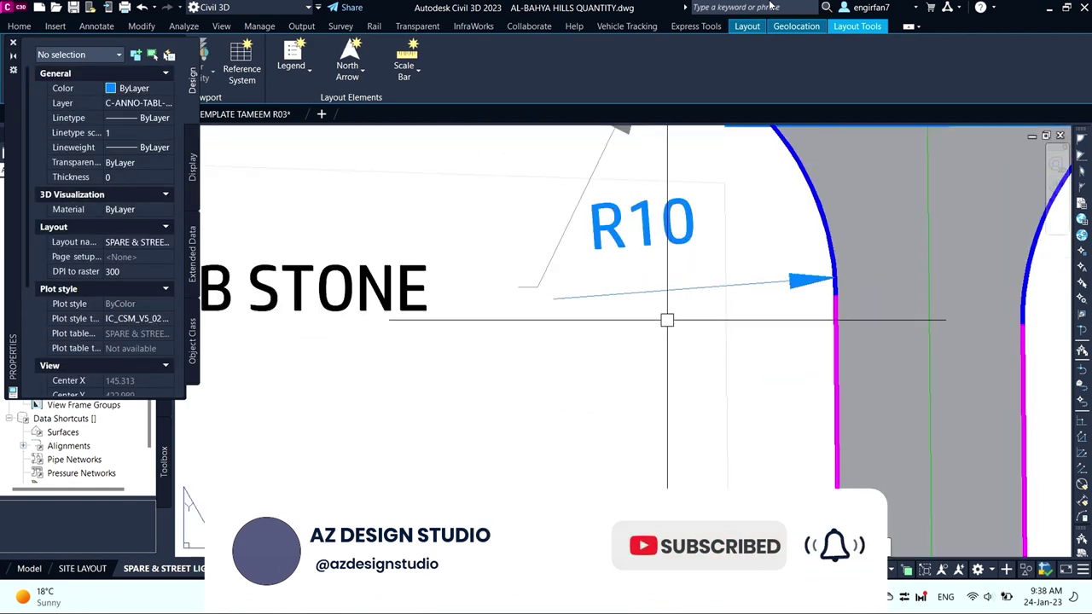
scroll(683, 258, "down", 2)
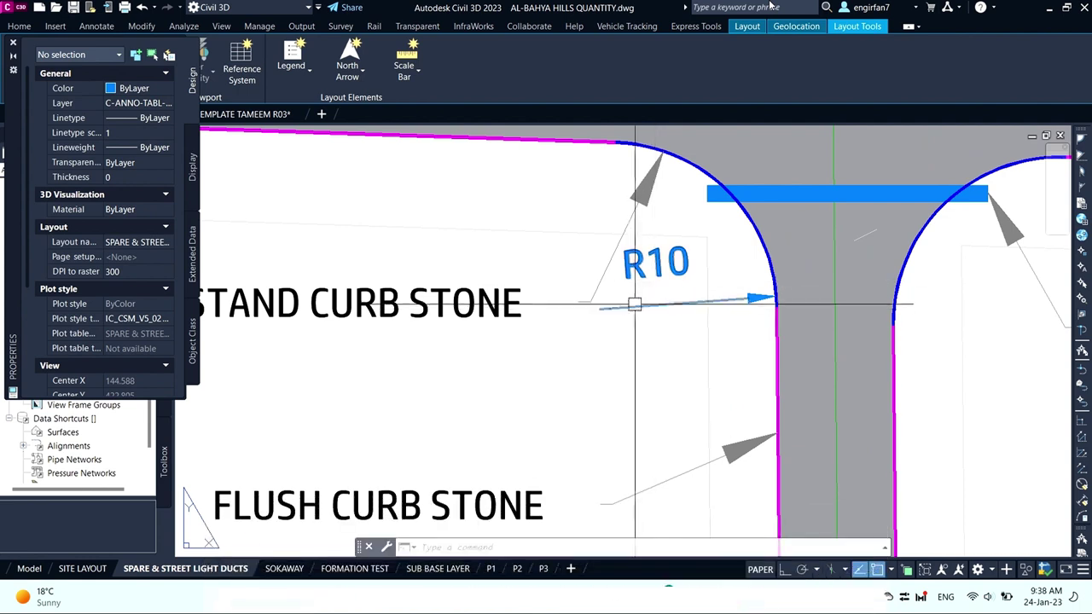
Reposition the R10 label beneath the UPSTAND CURB STONE label
left_click(633, 307)
left_click(775, 297)
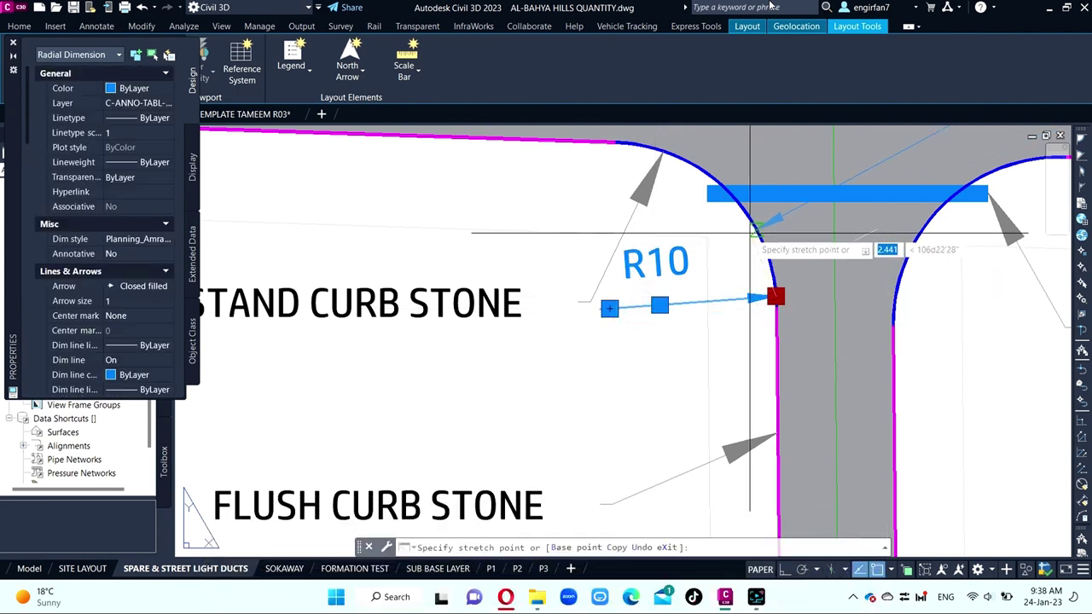
key("Escape")
left_click(609, 308)
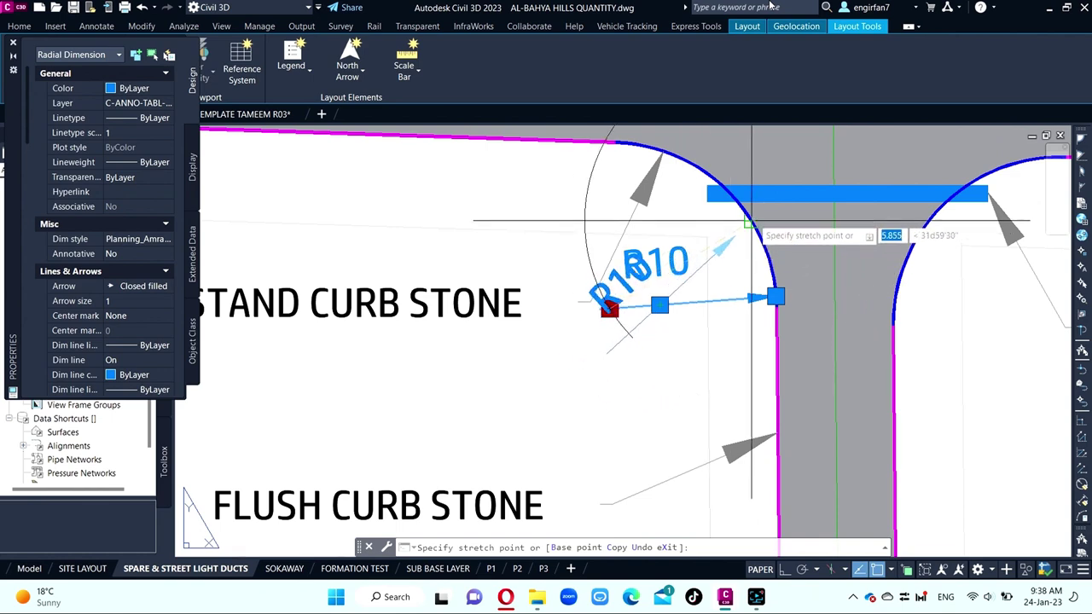
left_click(636, 281)
key("Escape")
scroll(651, 281, "down", 4)
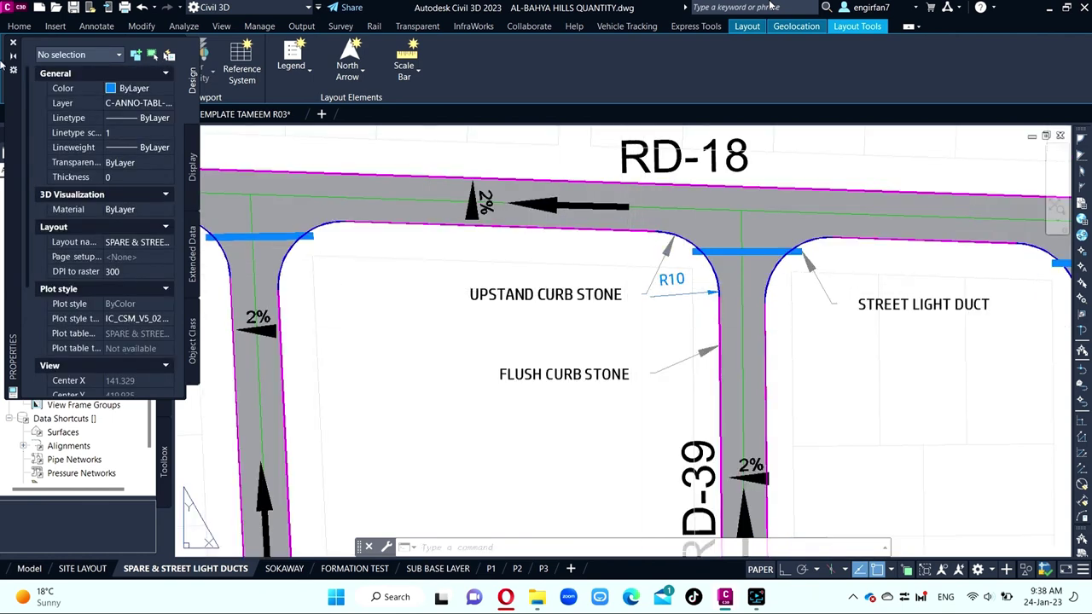
scroll(589, 247, "down", 4)
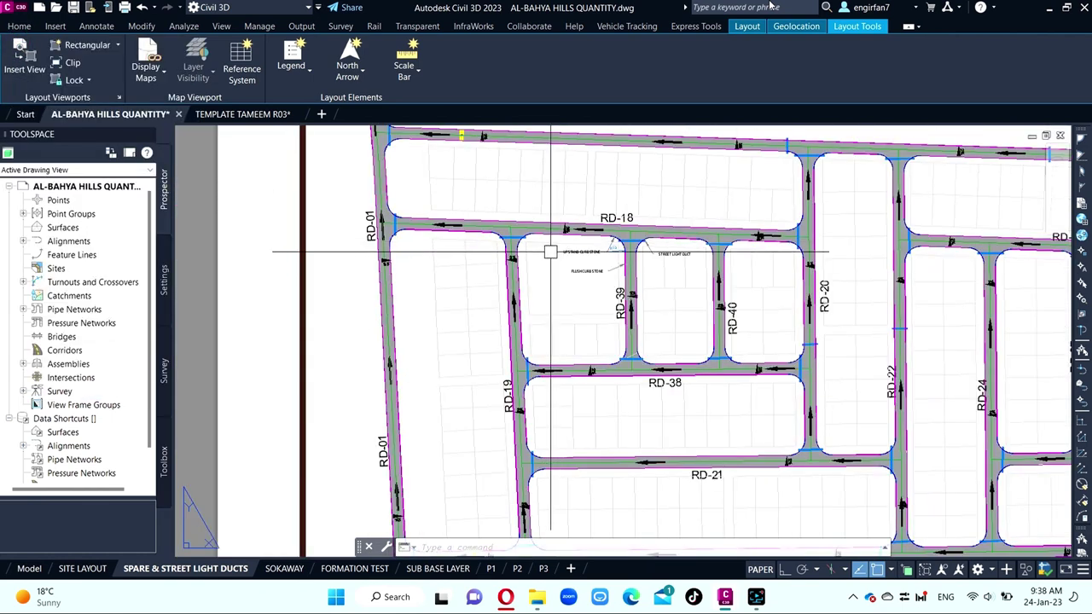
scroll(604, 251, "up", 3)
scroll(694, 216, "up", 2)
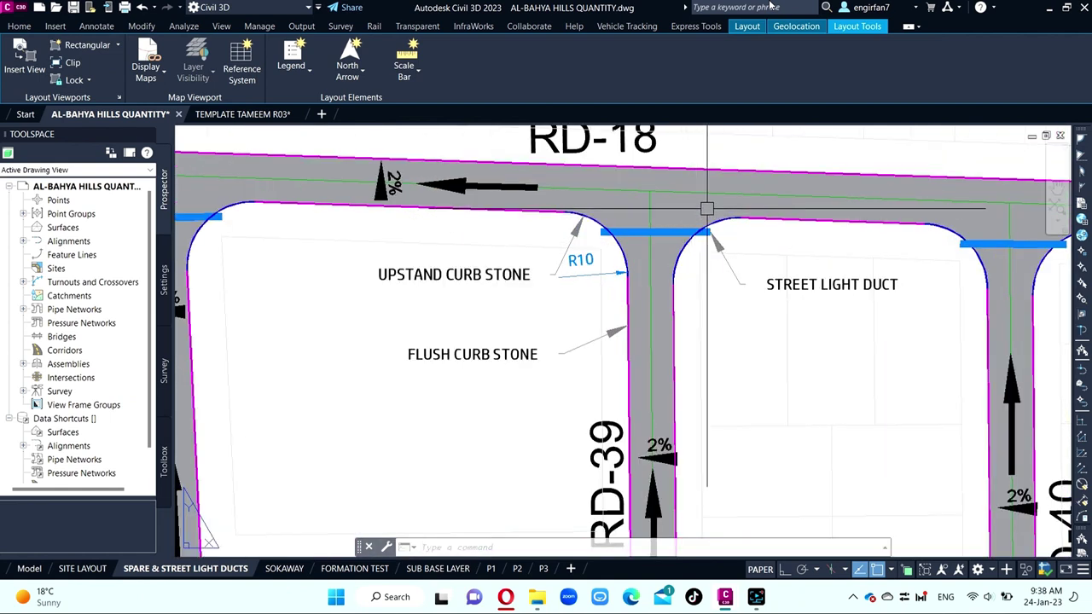